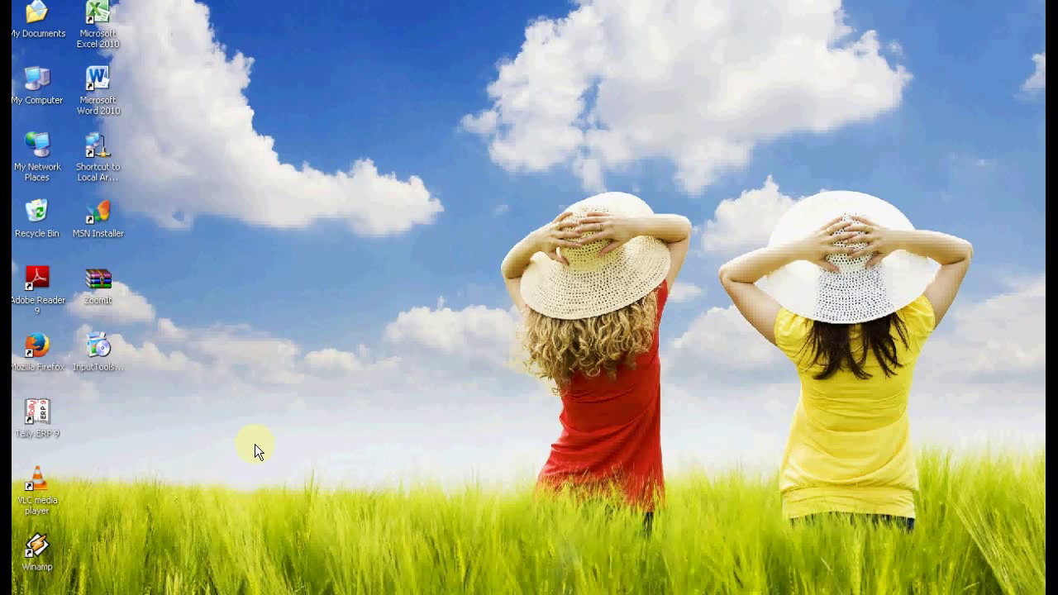
Step: In Mozilla Firefox, open the "On Windows – Google Input Tools" page from a search for "google transliteration hindi"
double_click(33, 346)
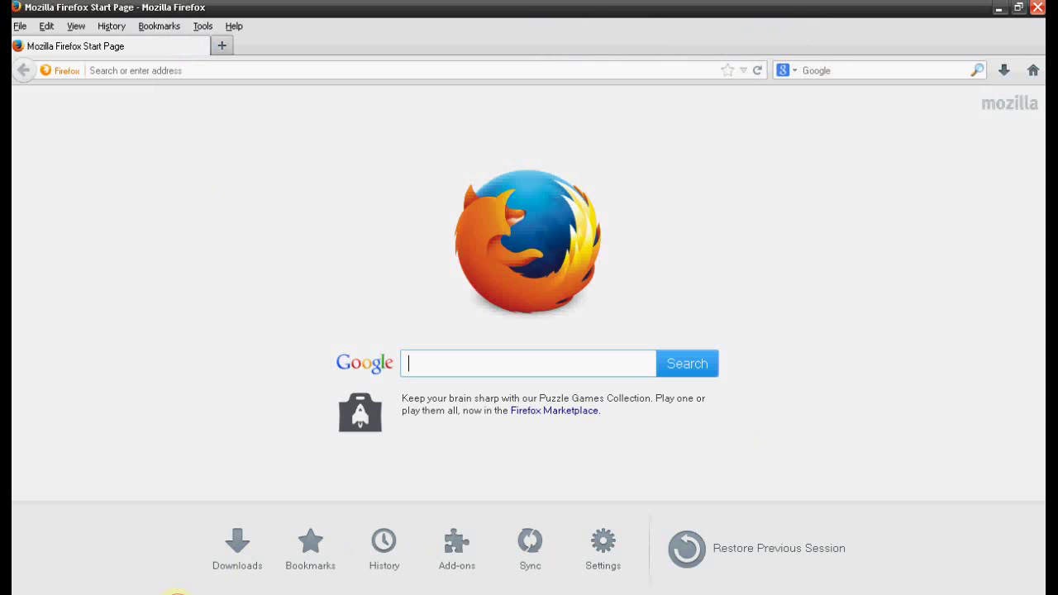
left_click(177, 594)
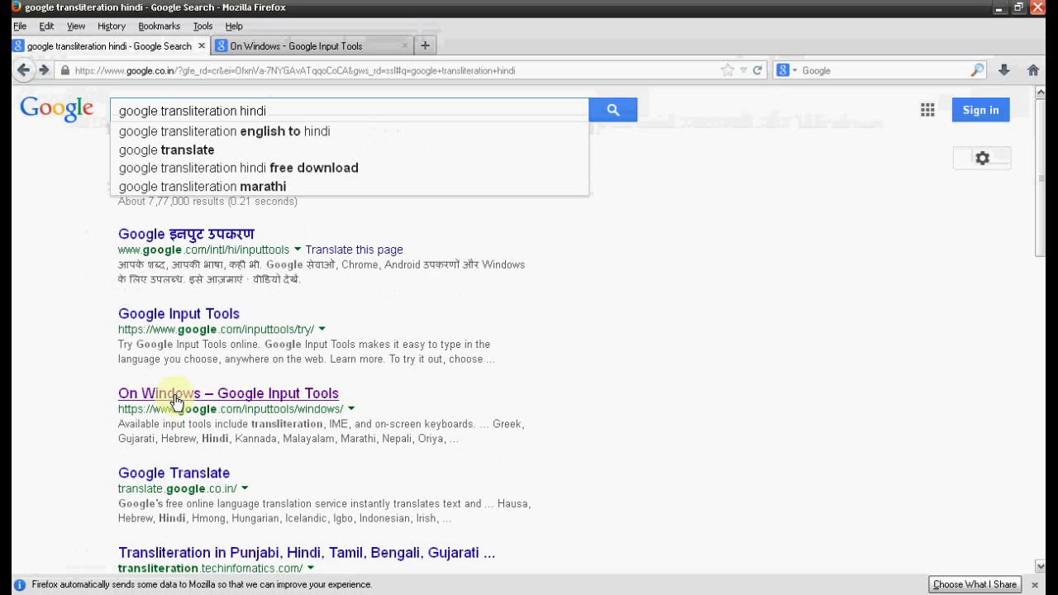
left_click(176, 401)
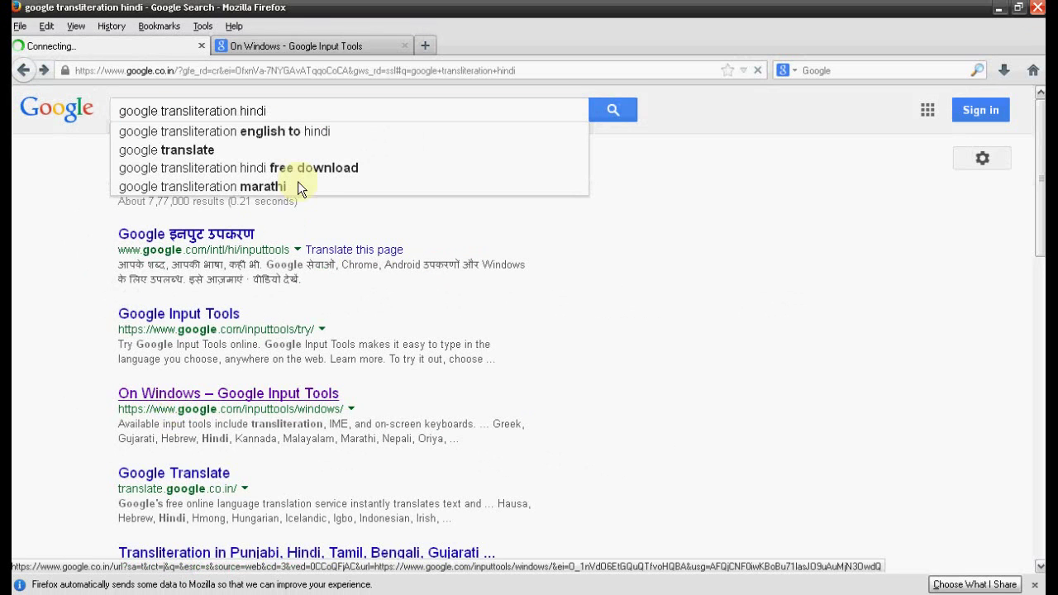
left_click(291, 41)
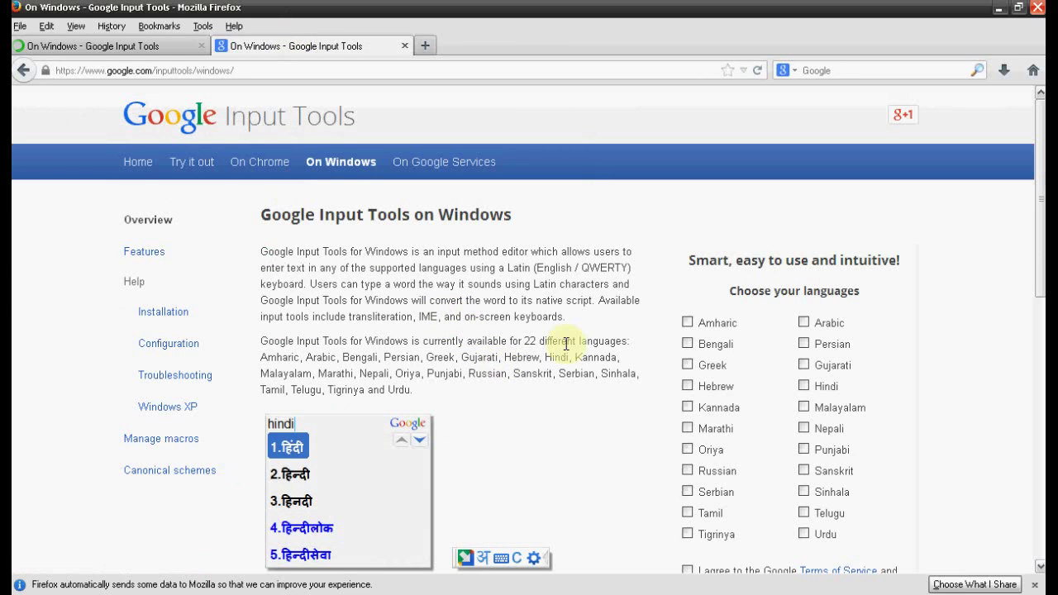
Step: Choose Hindi as the language, agree to the Google terms, and start the Google Input Tools download
scroll(590, 370, "down", 2)
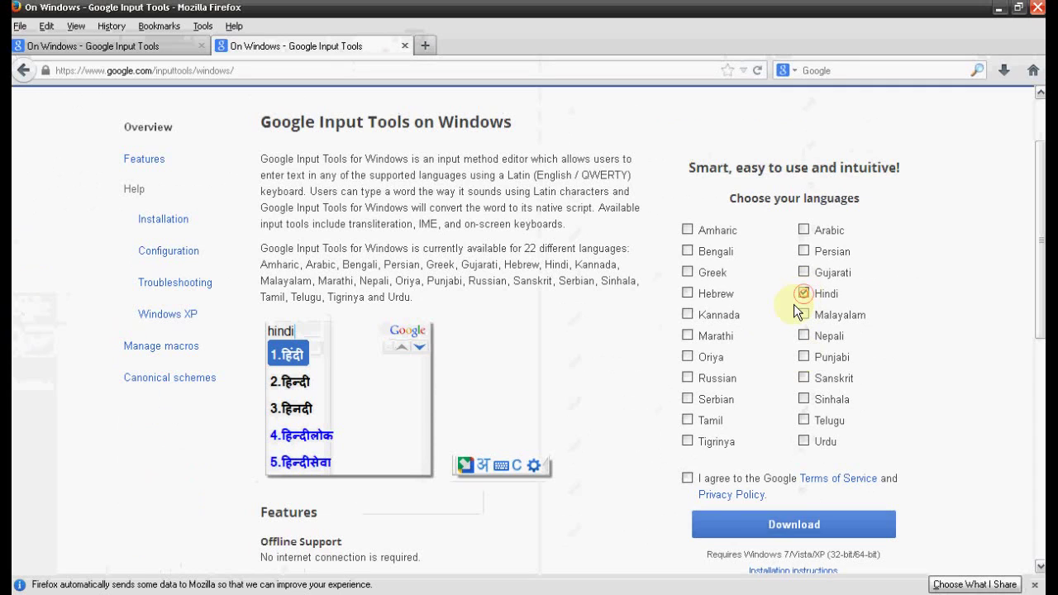
left_click(691, 477)
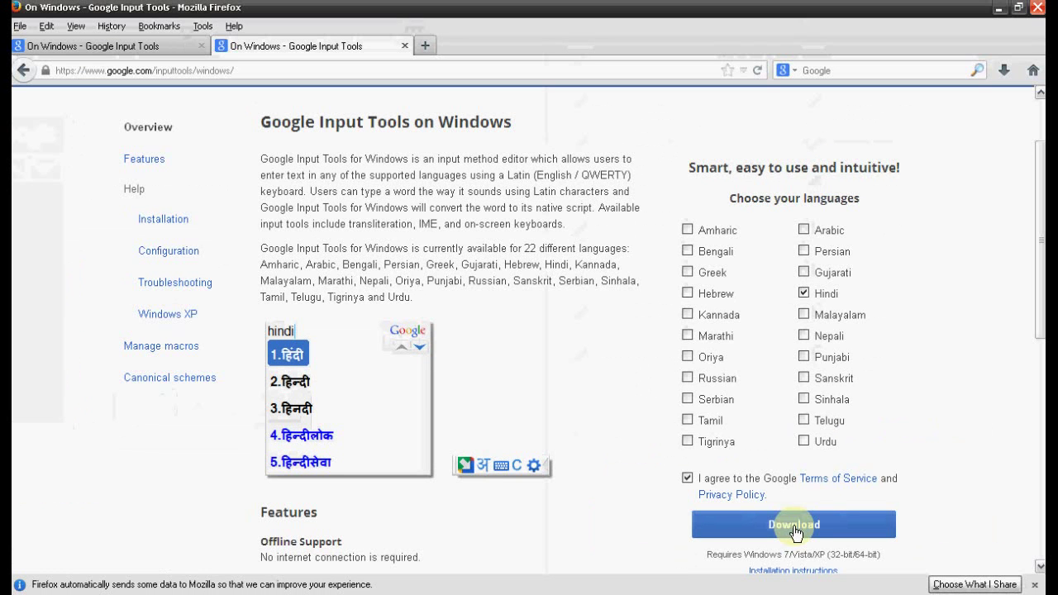
left_click(793, 529)
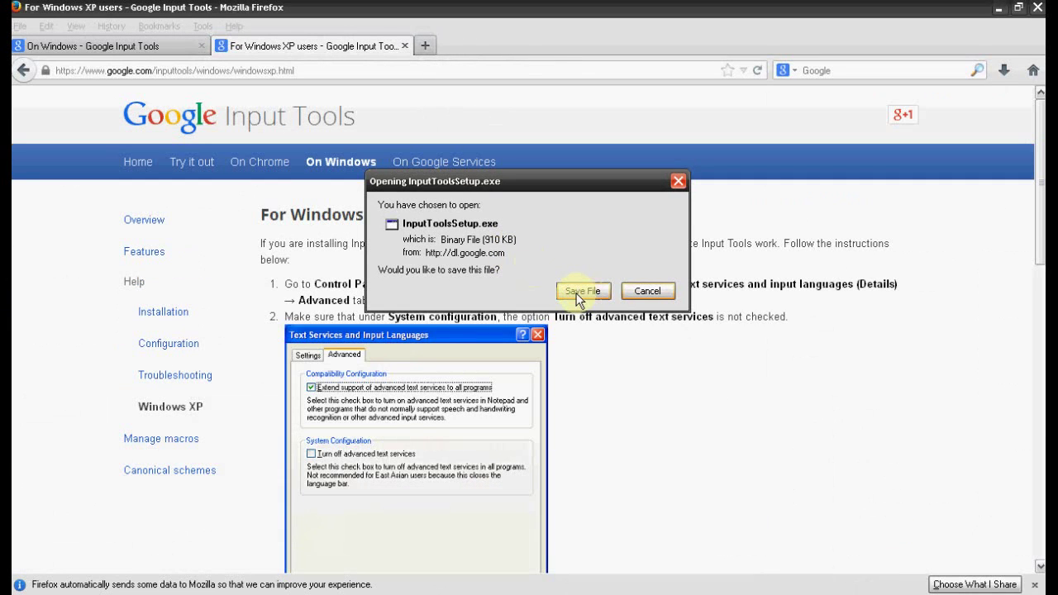
Step: Save the downloaded InputToolsSetup file to the Desktop
left_click(582, 290)
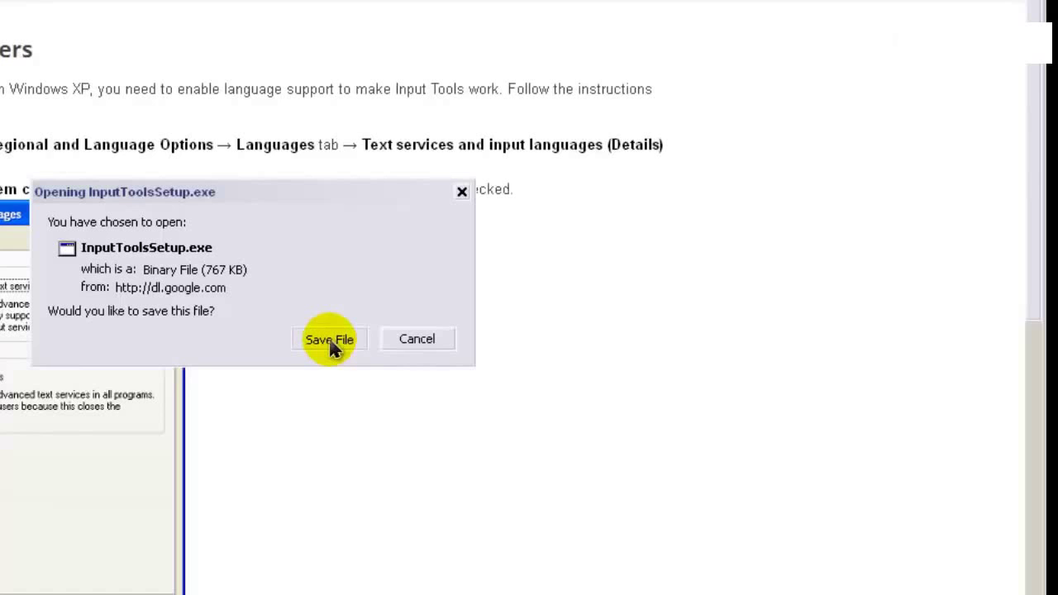
left_click(334, 345)
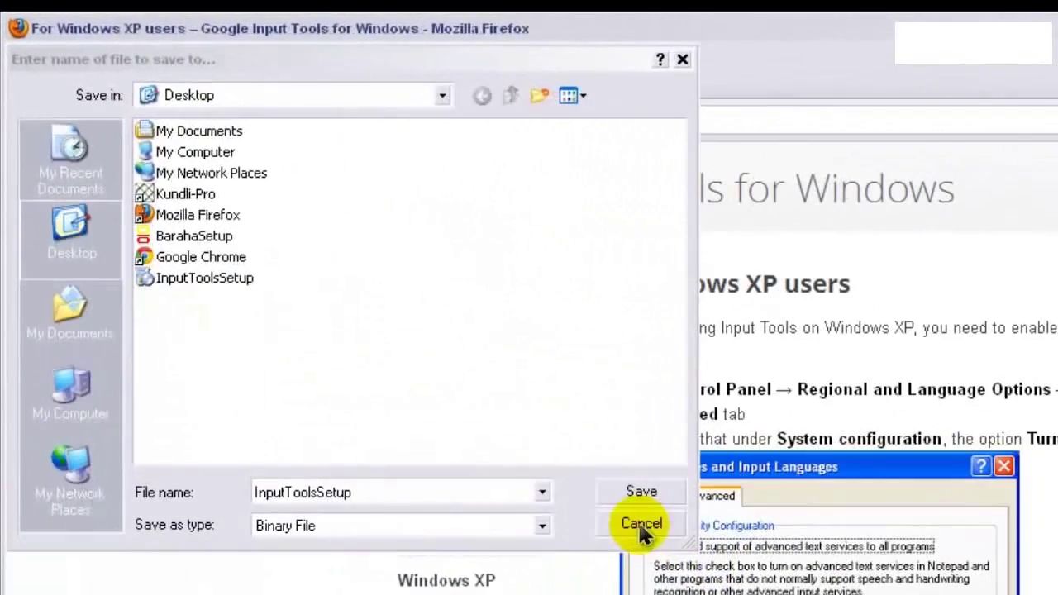
left_click(391, 319)
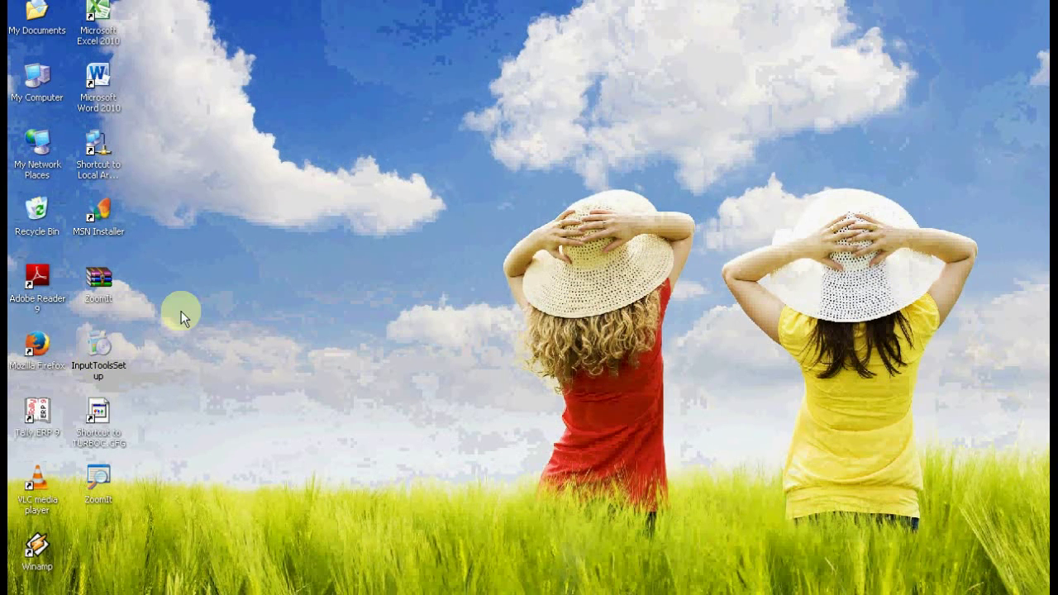
Step: Run the InputToolsSetup installer from the desktop and cancel the installation while it is in progress
mouse_move(113, 358)
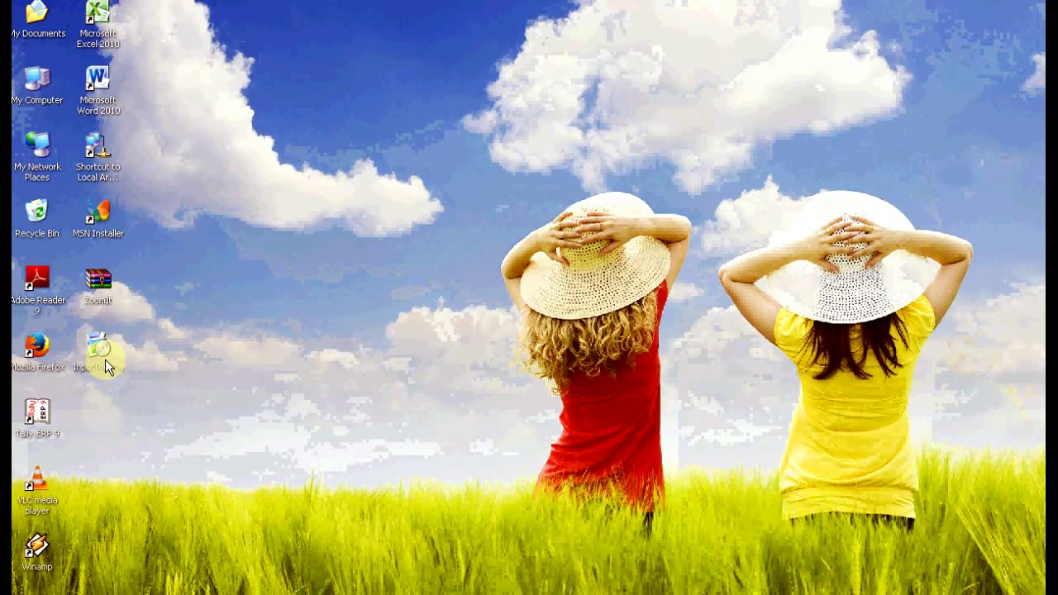
double_click(122, 325)
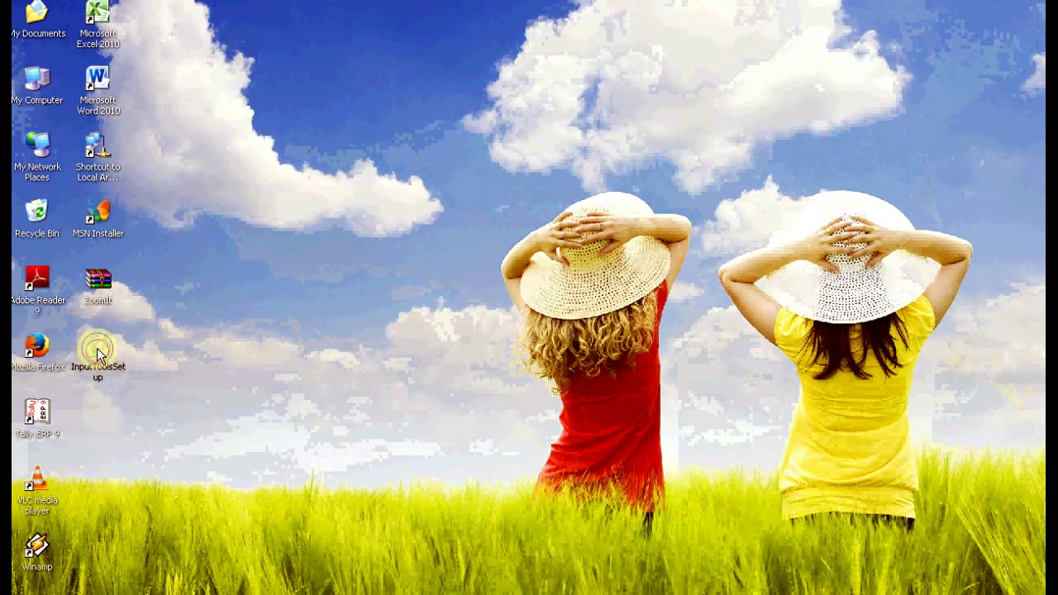
right_click(99, 350)
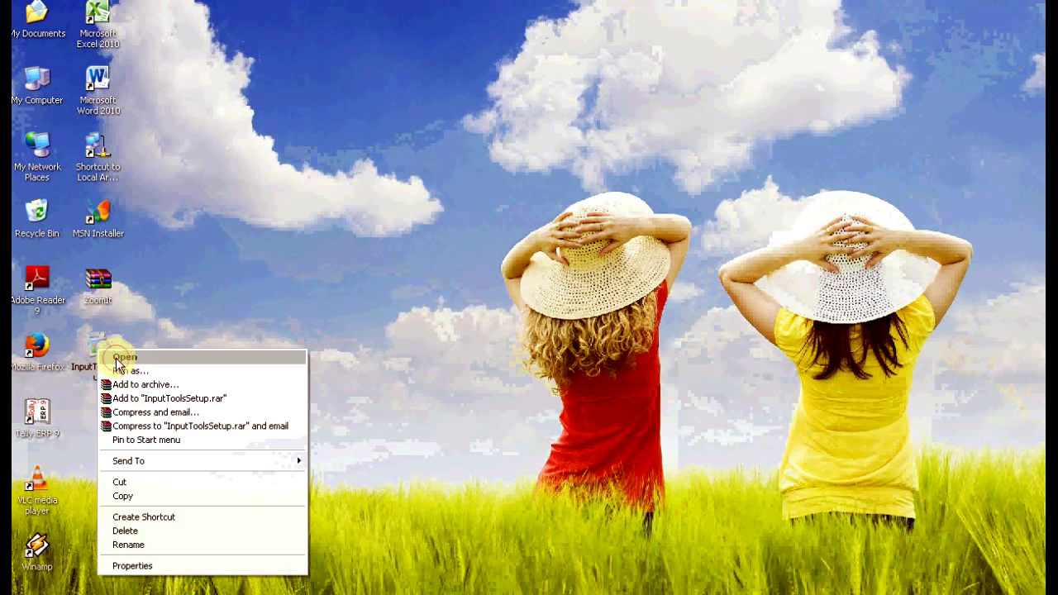
left_click(117, 361)
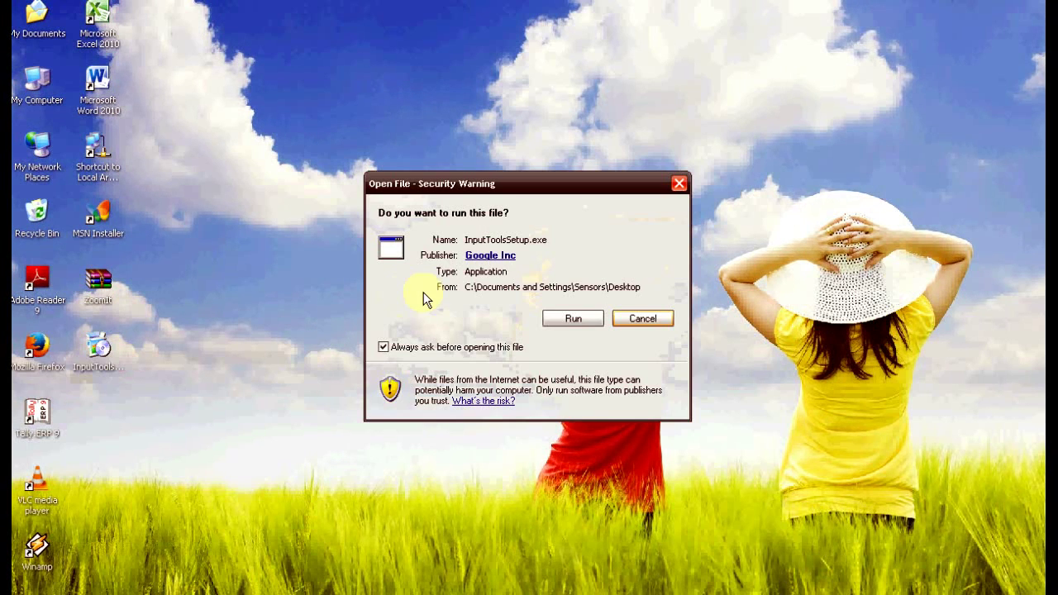
left_click(563, 319)
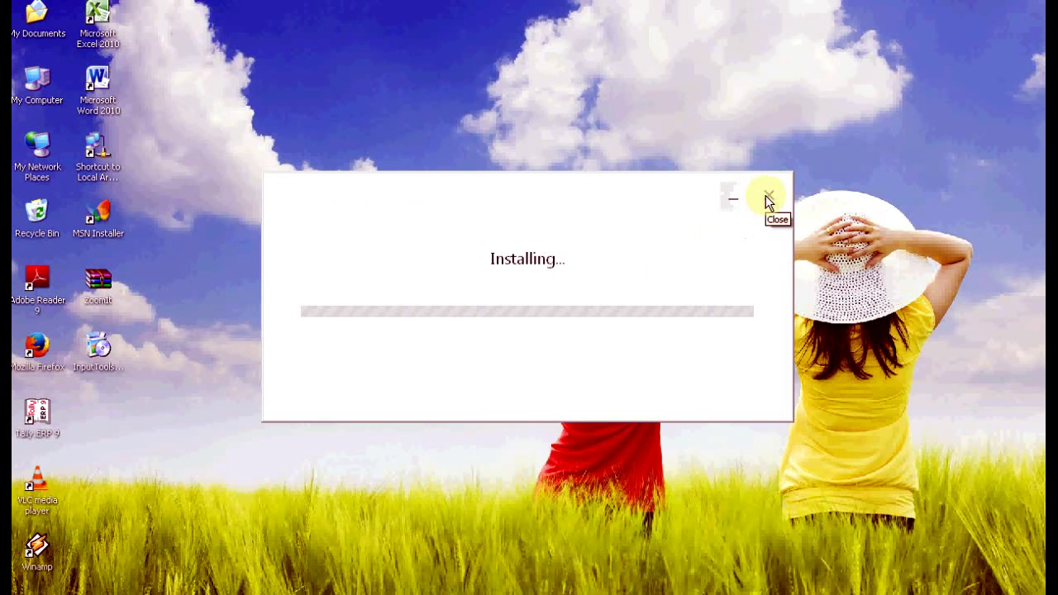
left_click(767, 195)
left_click(514, 326)
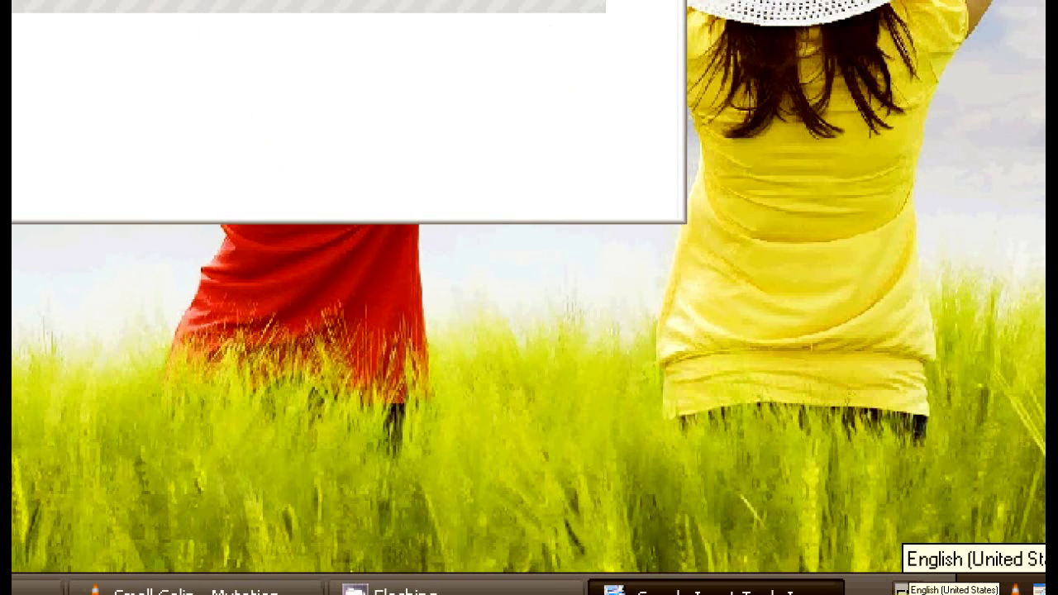
Step: Open the details of text services and input languages from Control Panel's Regional and Language Options
key("super")
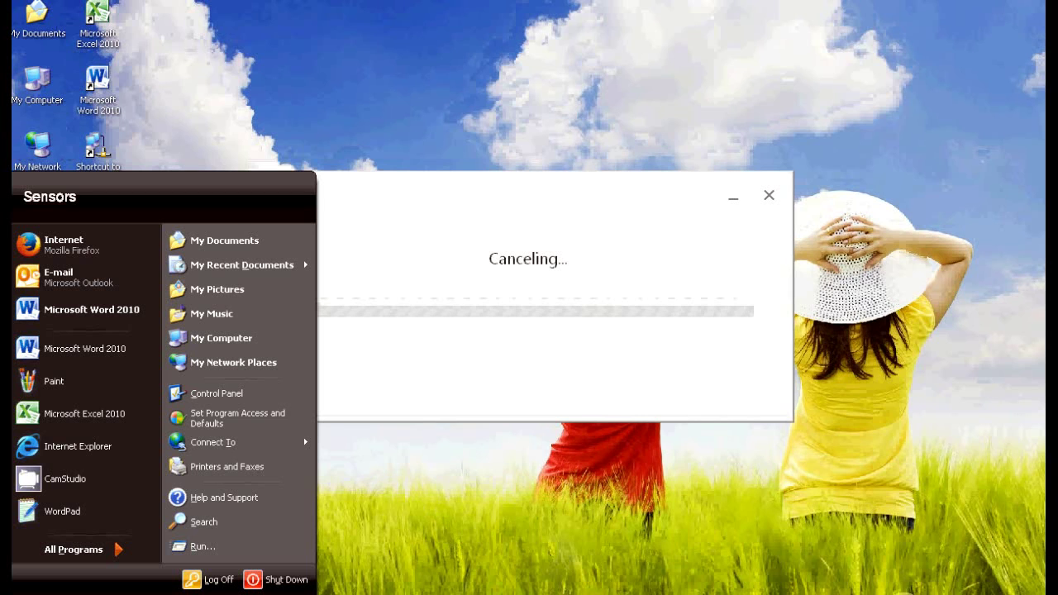
left_click(909, 593)
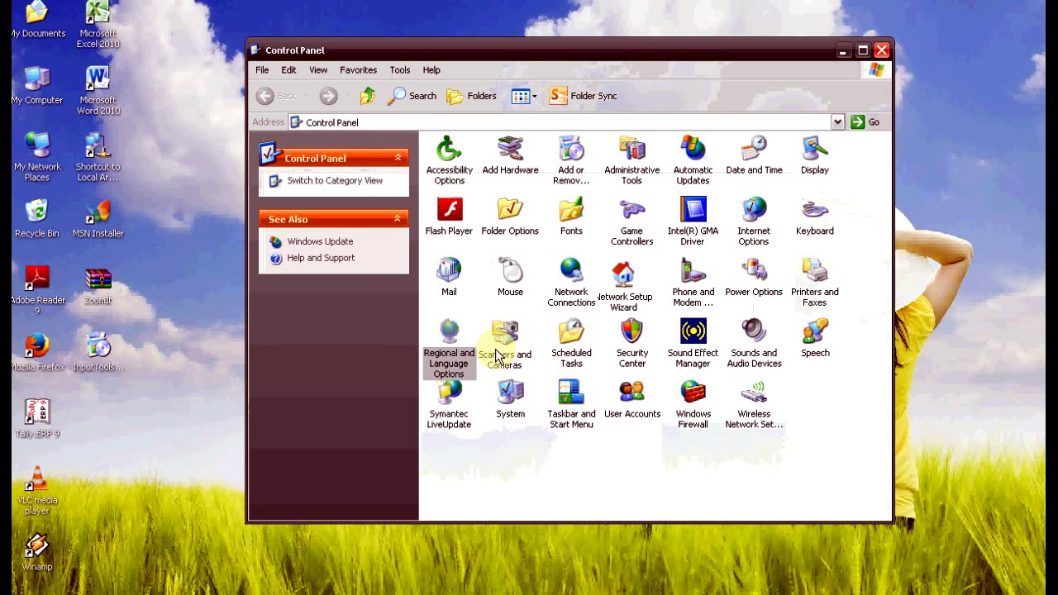
double_click(451, 337)
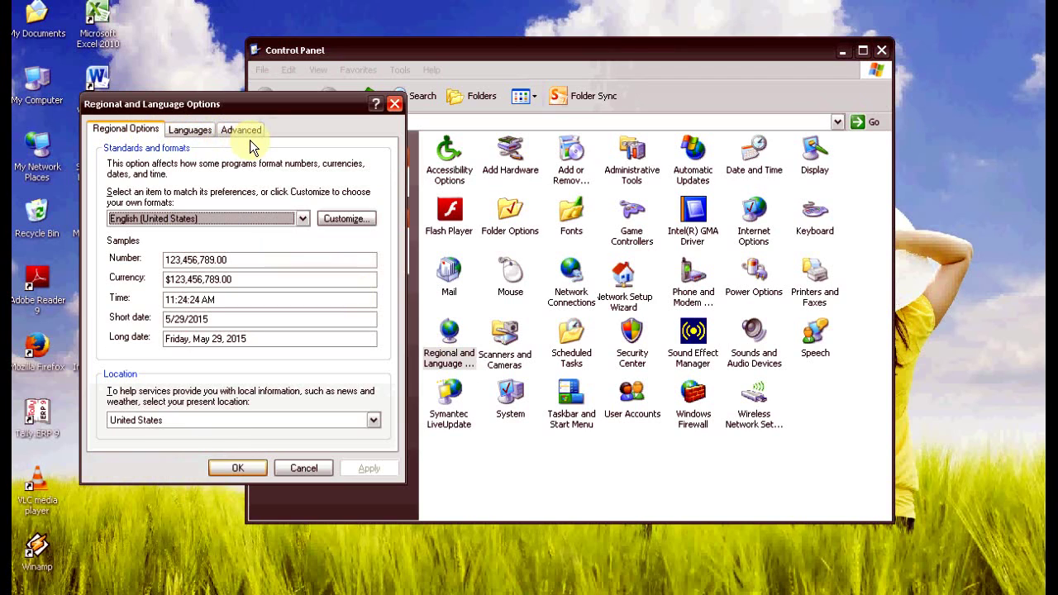
left_click(197, 135)
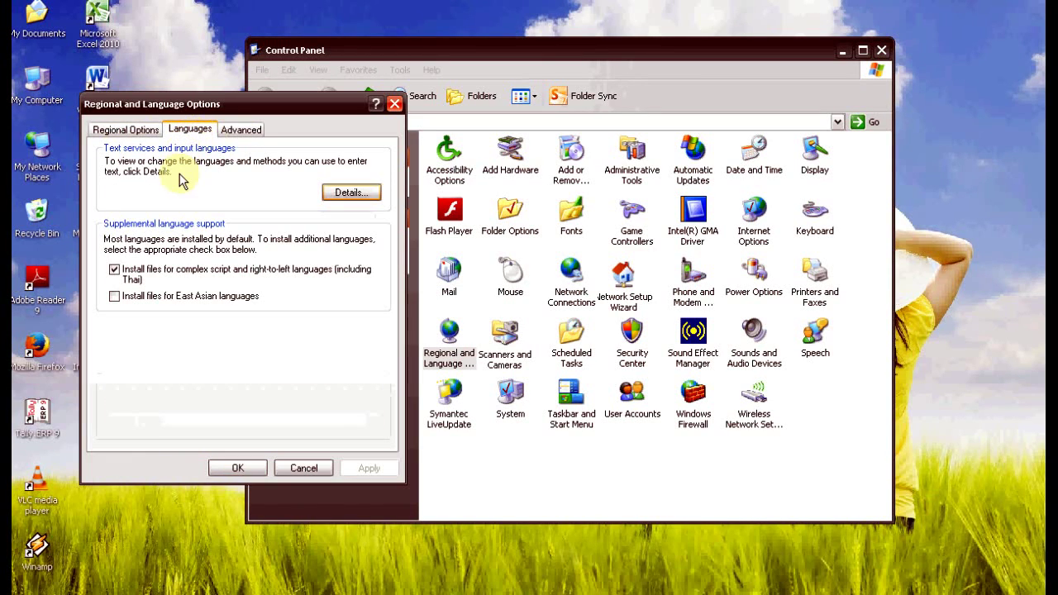
left_click(349, 192)
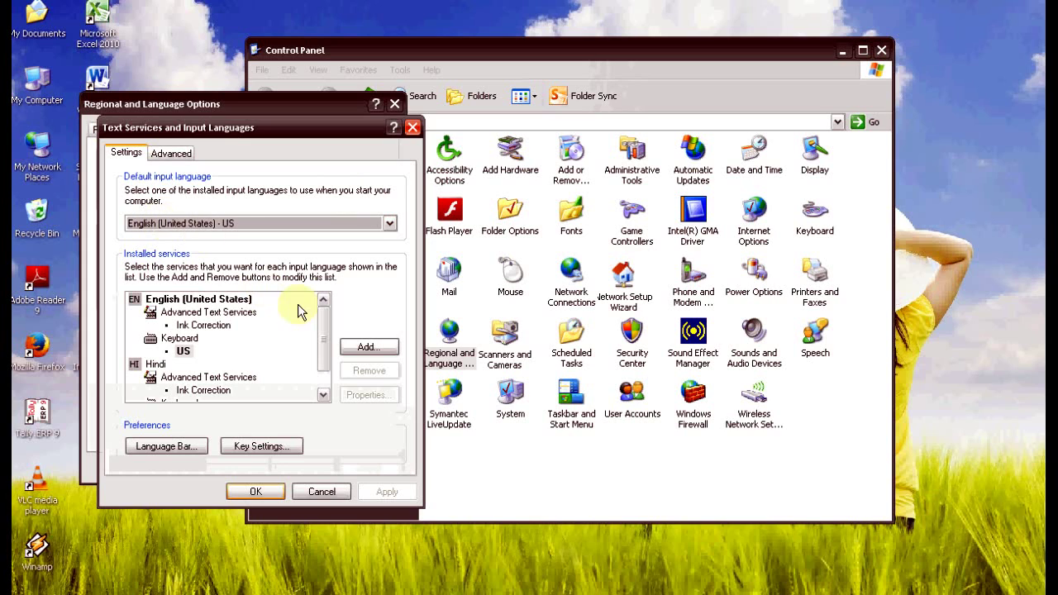
Step: Add Hindi as an input language, leaving the keyboard layout option unticked
mouse_move(321, 324)
left_mouse_down()
mouse_move(320, 356)
mouse_move(322, 324)
left_mouse_up()
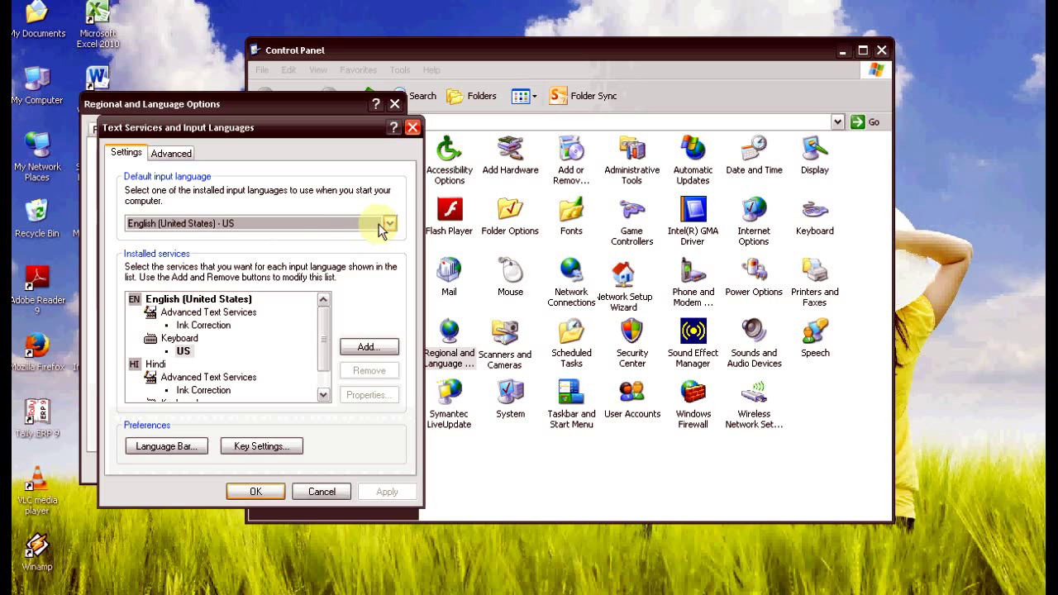
left_click(376, 348)
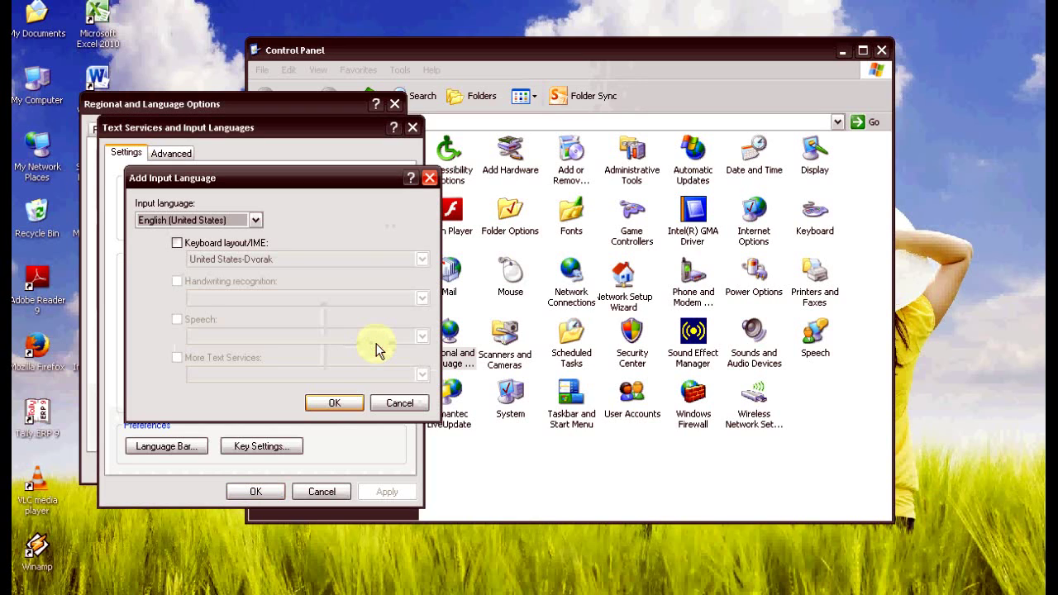
left_click(256, 221)
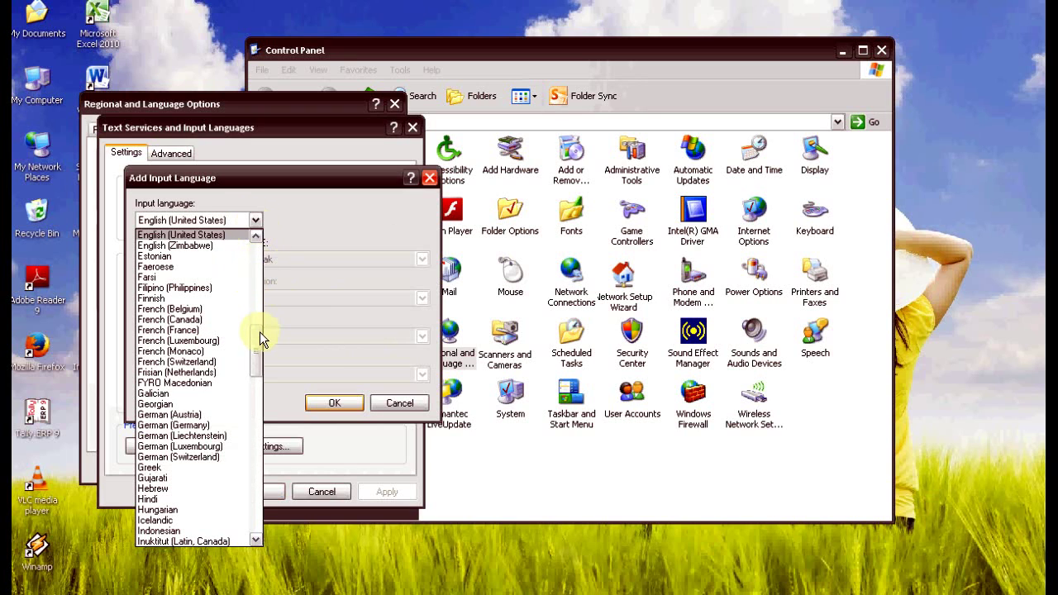
left_click_drag(258, 334, 252, 345)
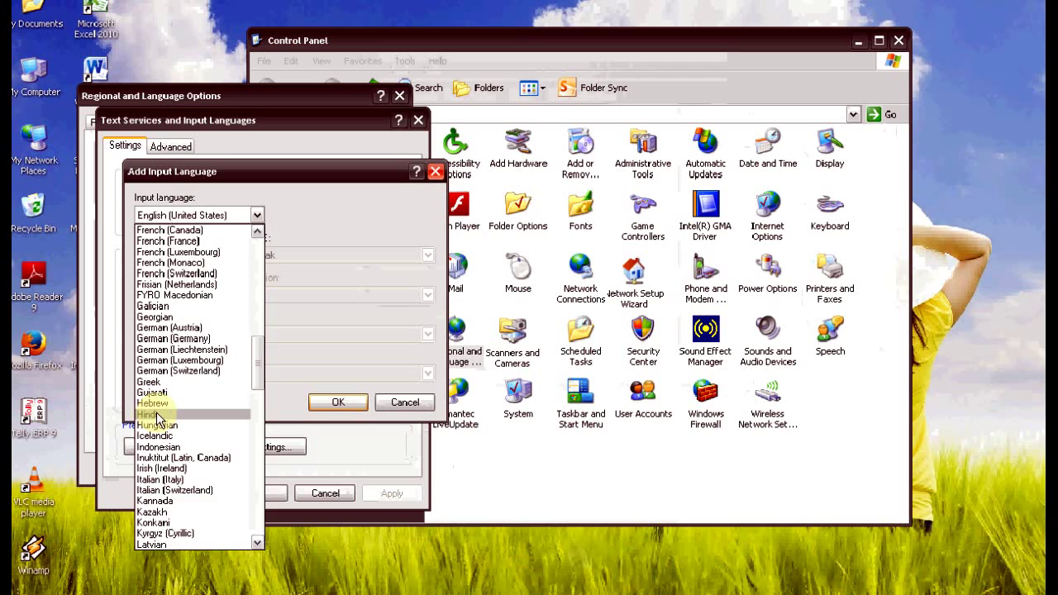
left_click(150, 416)
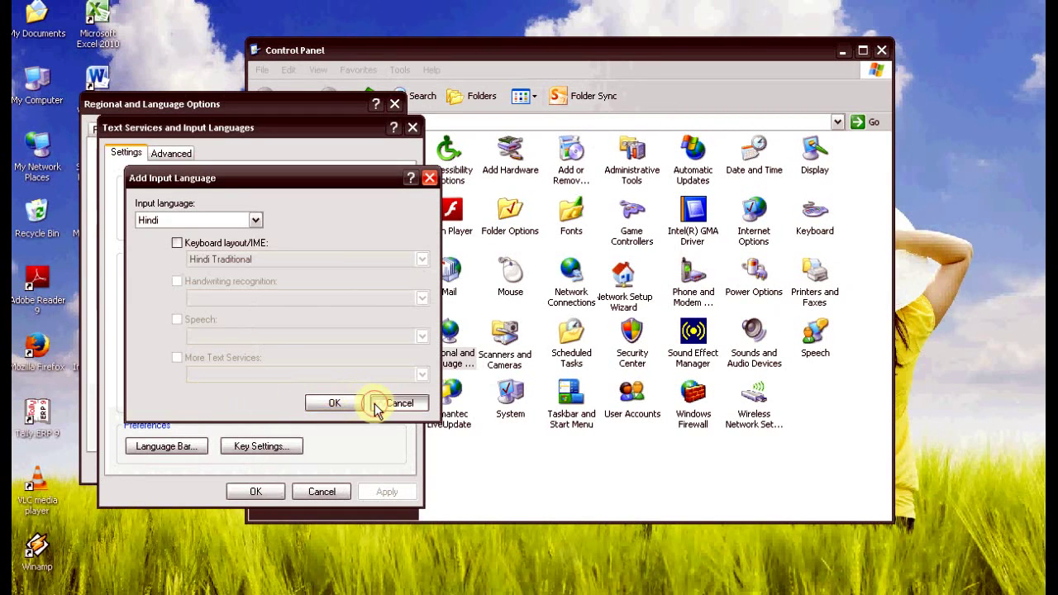
left_click(347, 403)
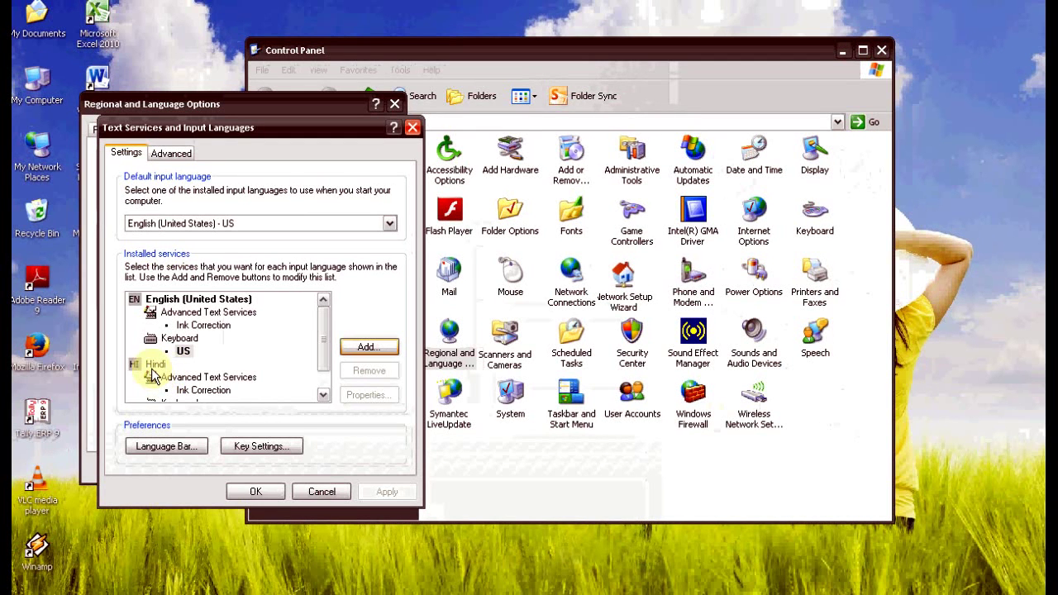
Step: Accept the text services settings, apply the Regional and Language Options, and close Control Panel
left_click(151, 365)
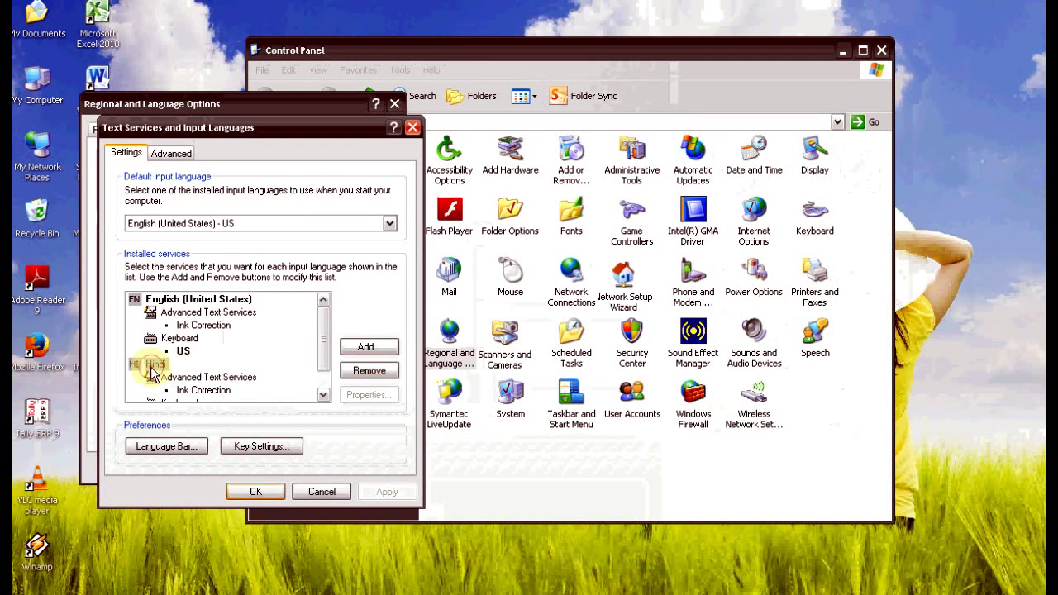
left_click(272, 494)
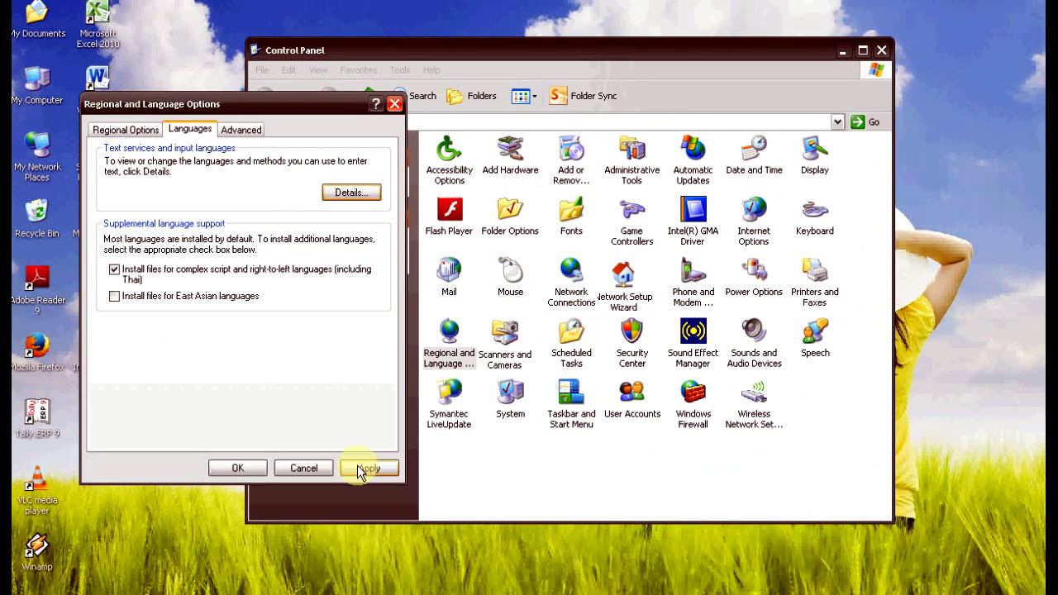
left_click(360, 468)
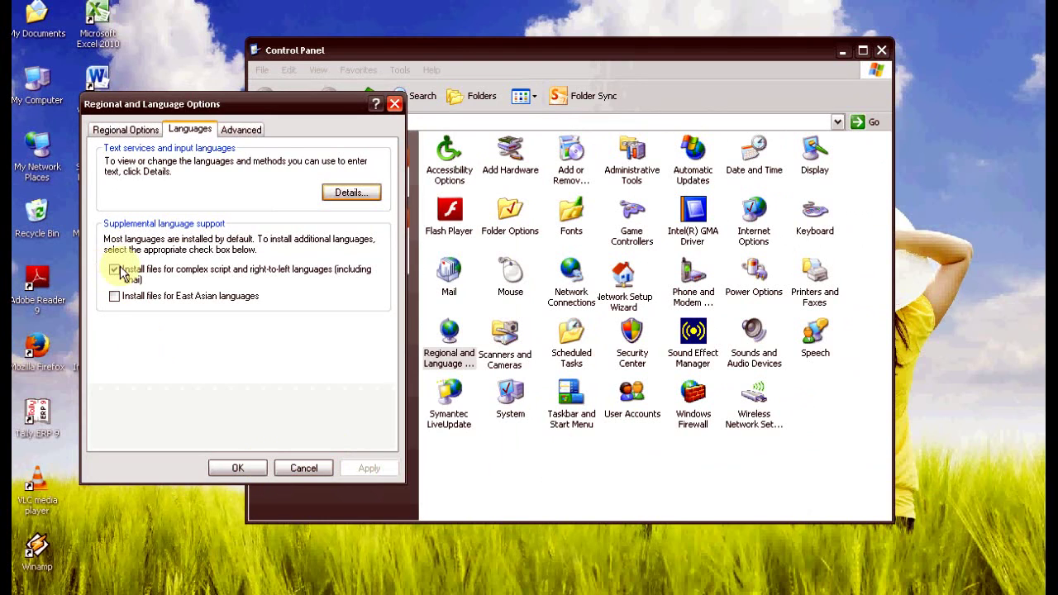
left_click(235, 471)
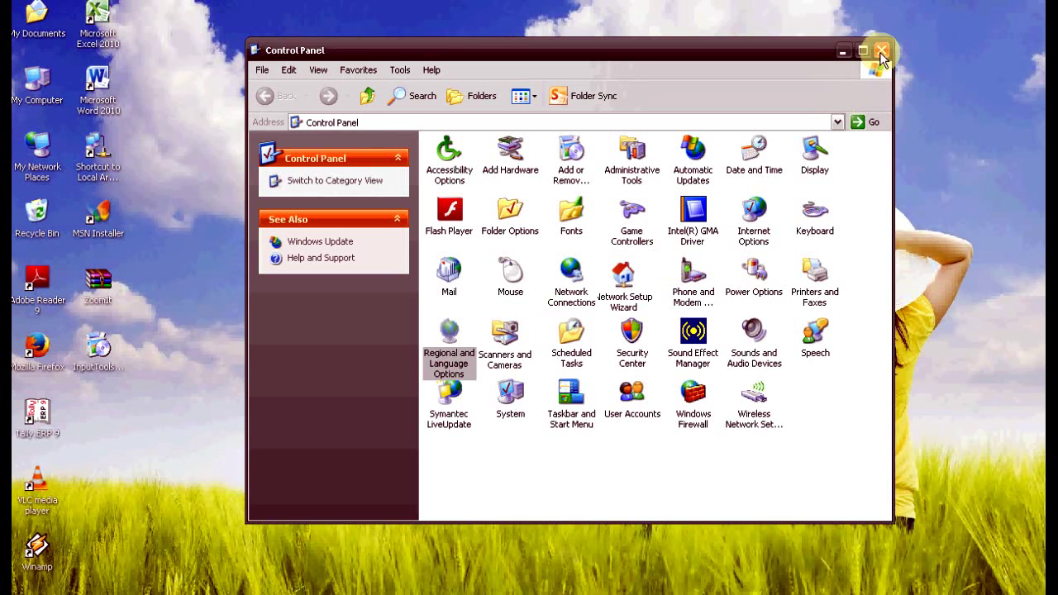
left_click(880, 52)
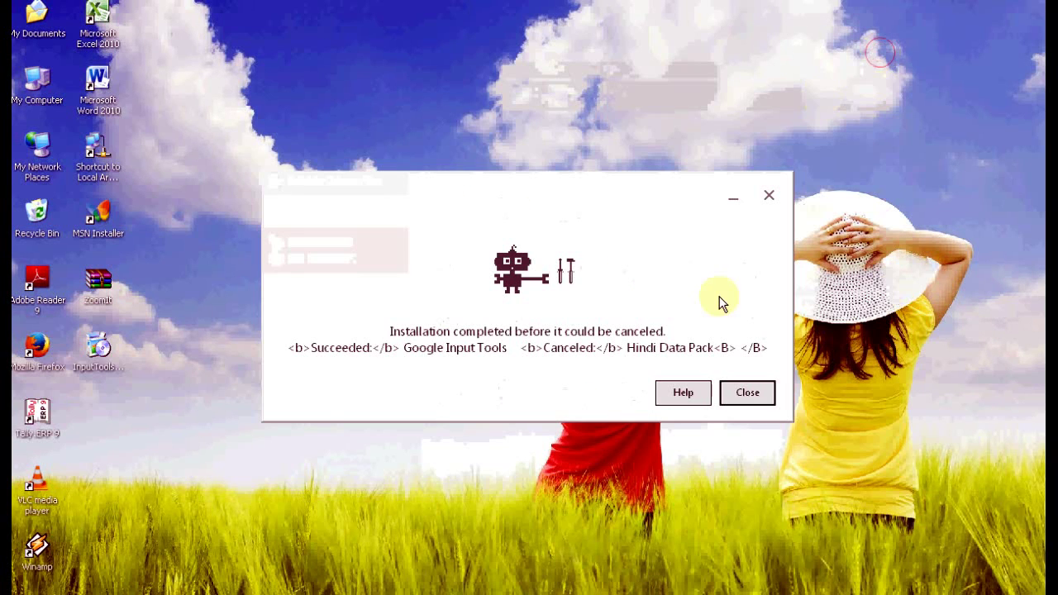
Step: Close the Google Input Tools installer window and check the input languages offered on the language bar
left_click(748, 394)
left_click(744, 394)
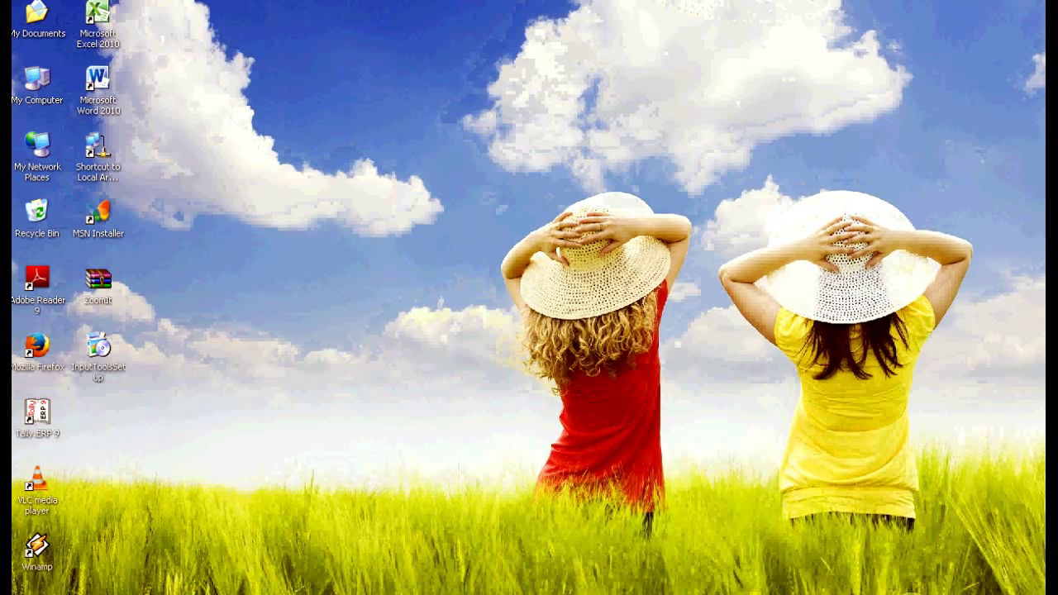
left_click(880, 592)
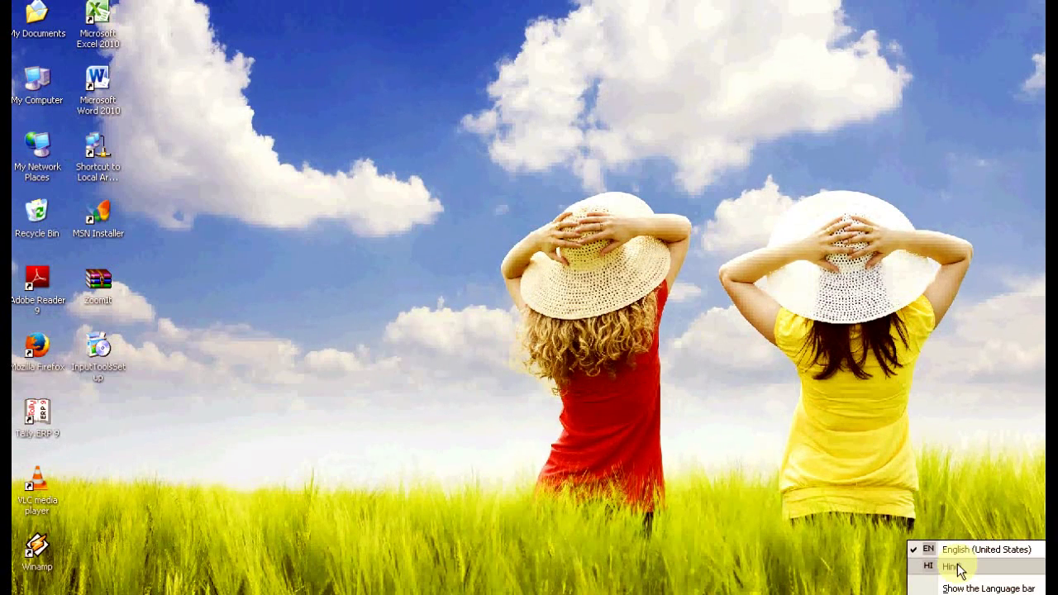
left_click(689, 521)
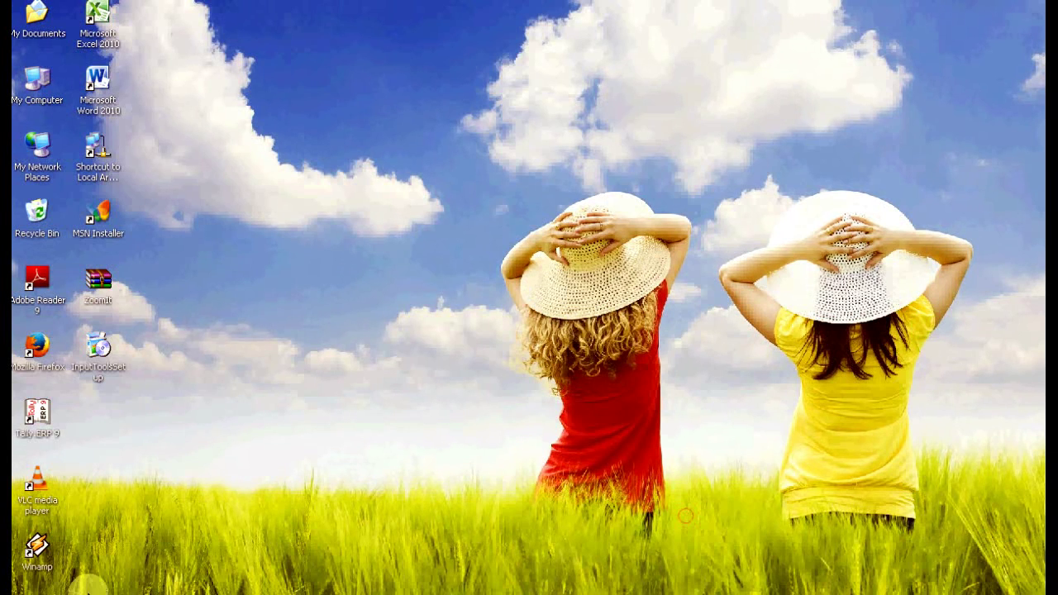
Step: Launch Microsoft Word 2010, dismiss the Office activation wizard, and place the cursor in the blank document
left_click(24, 590)
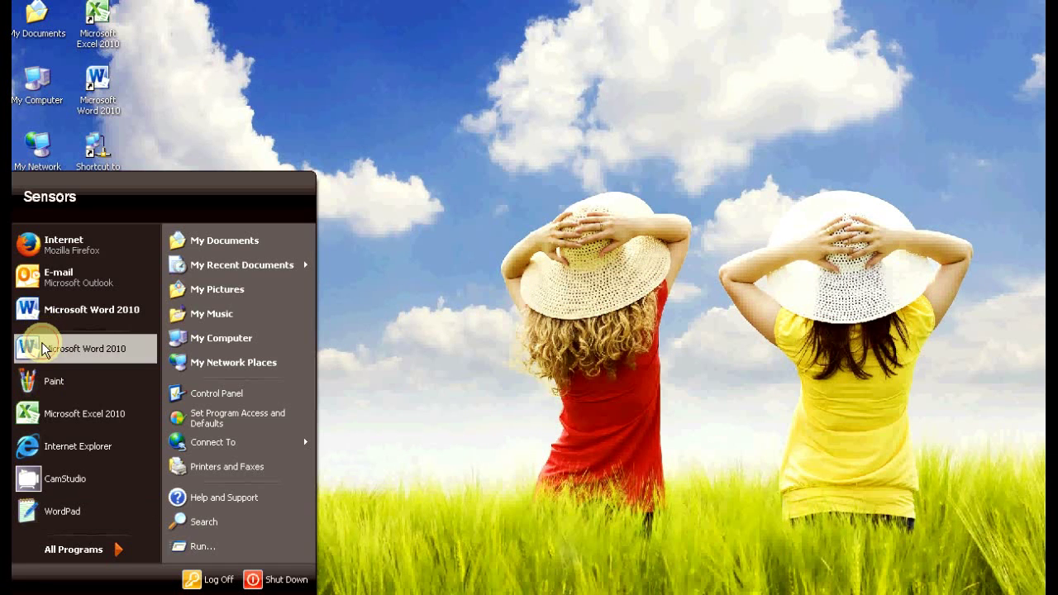
left_click_drag(37, 348, 42, 342)
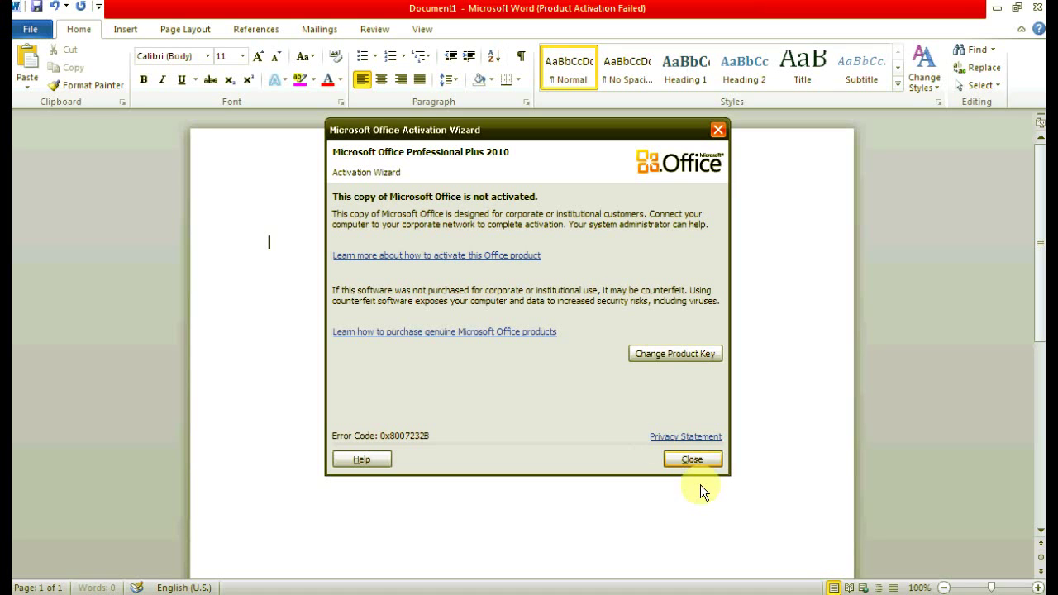
left_click(692, 460)
left_click(362, 242)
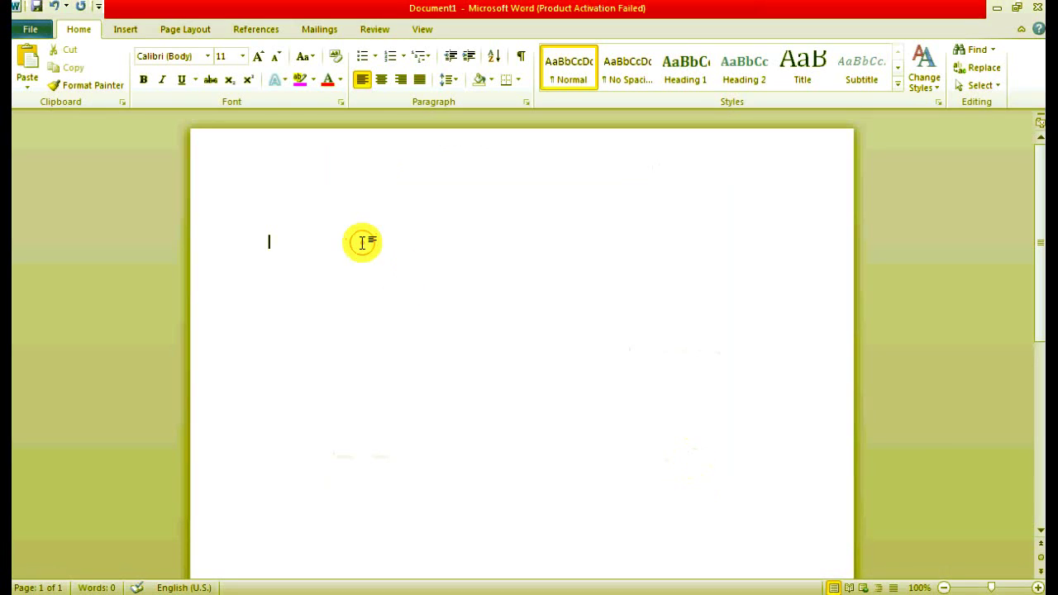
Step: Enter the sample text "Dsfl jksdfklj hsdfkh sdf" with English input and open the list of input languages
type("dsfl jksdfklj hsdf")
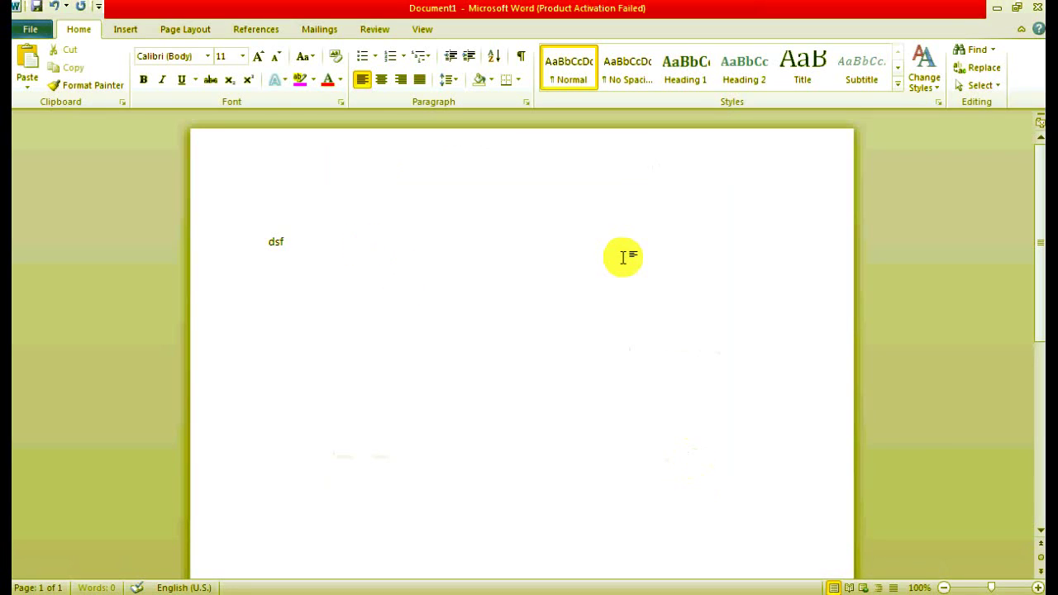
type("kh sdf")
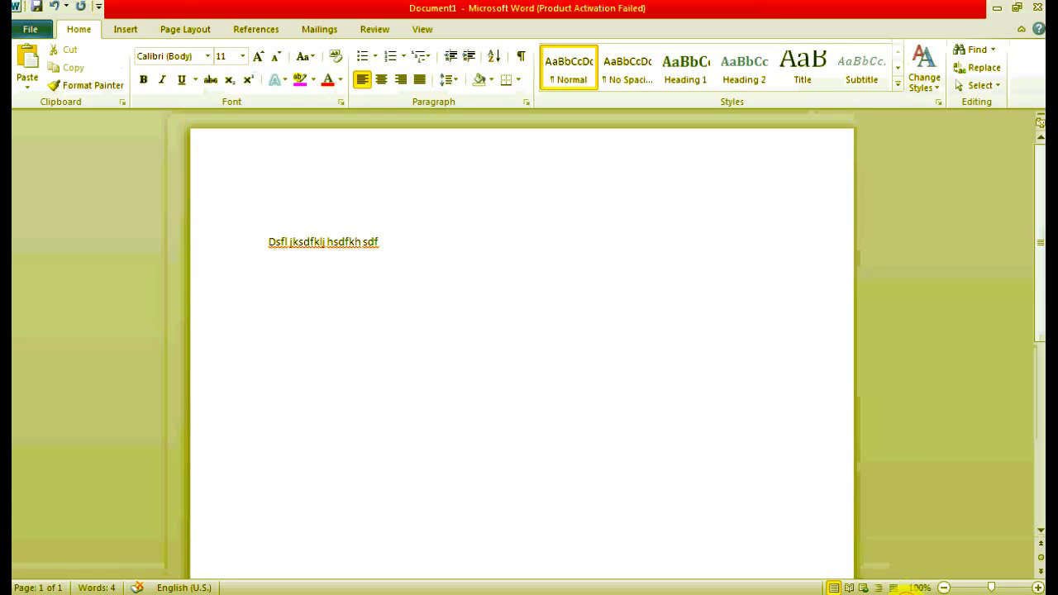
left_click(905, 590)
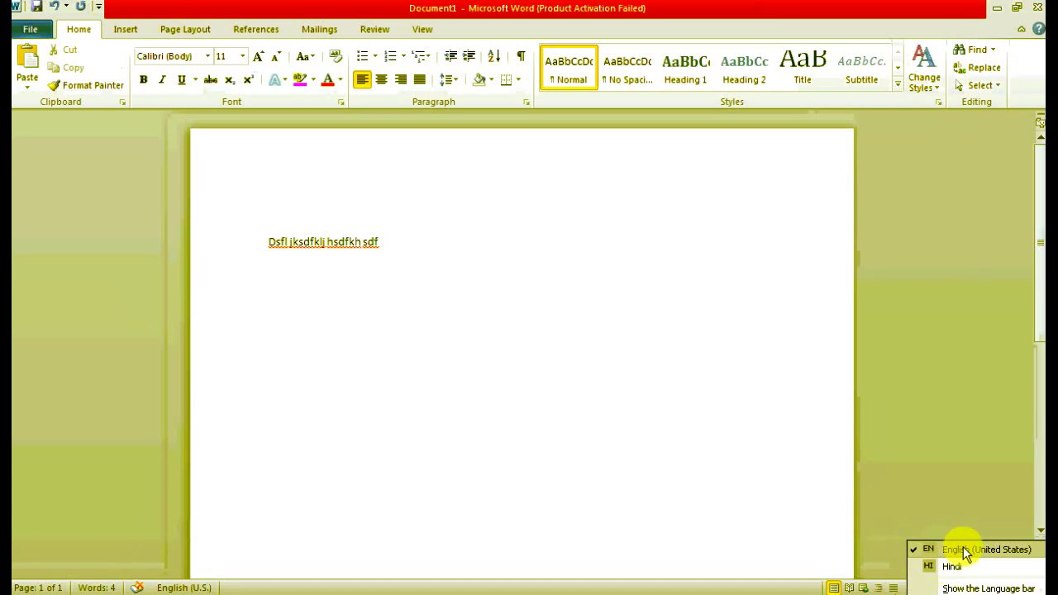
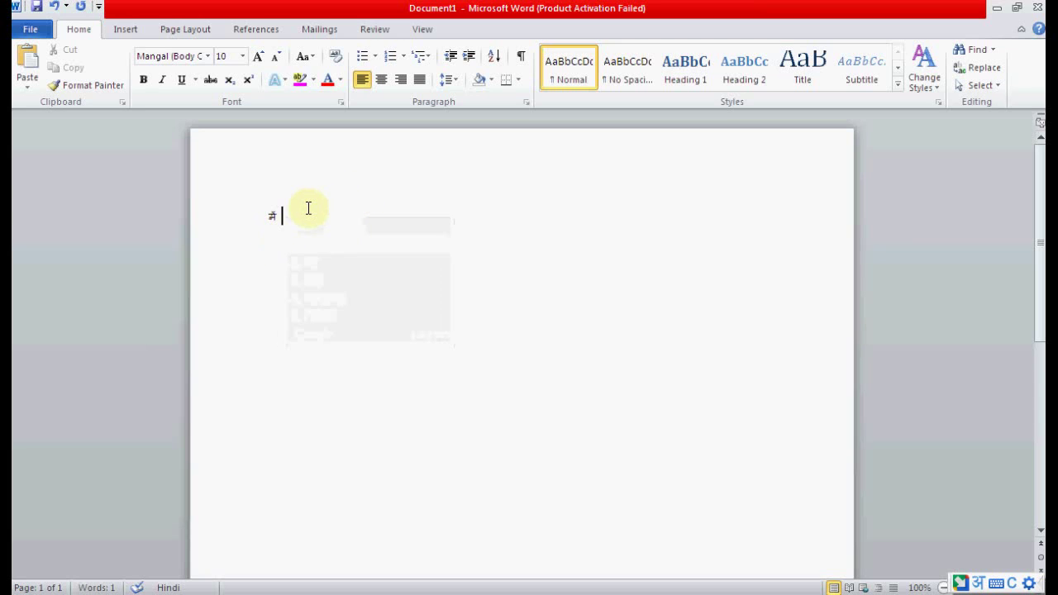
Step: Delete the Hindi word at the start of the document
scroll(347, 194, "up", 2)
scroll(344, 202, "up", 3)
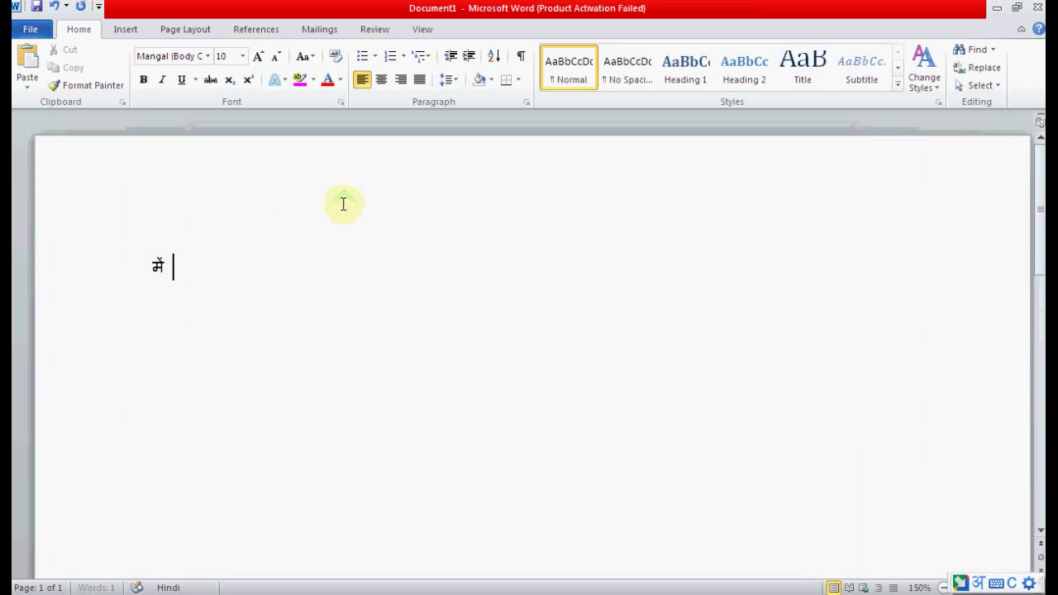
key("BackSpace")
key("BackSpace")
key("BackSpace")
key("BackSpace")
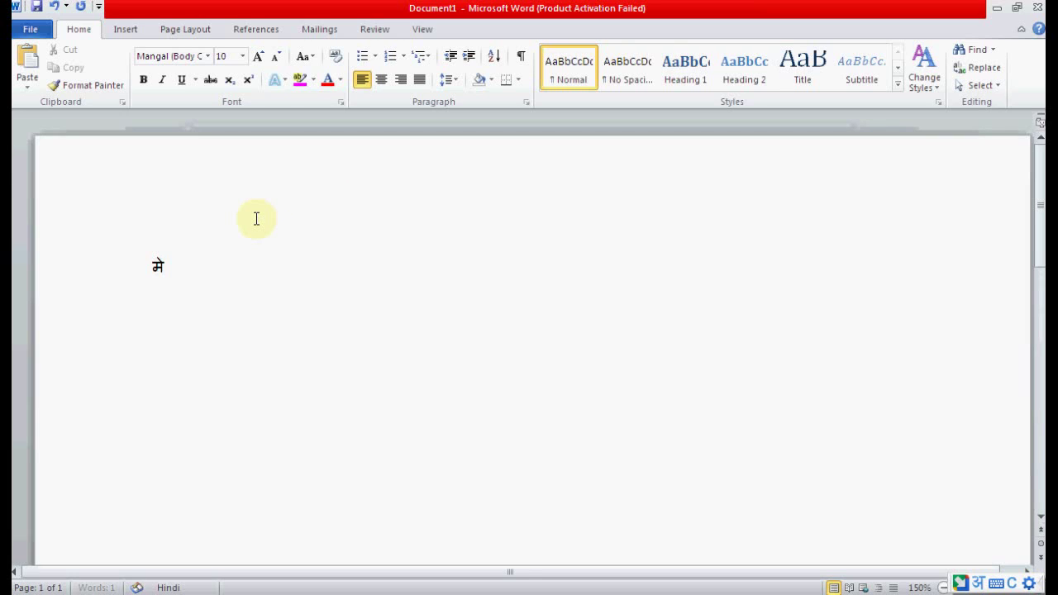
Step: Enter "mai" with Hindi input, browse the transliteration suggestions, and accept the second one, मै
type("mai")
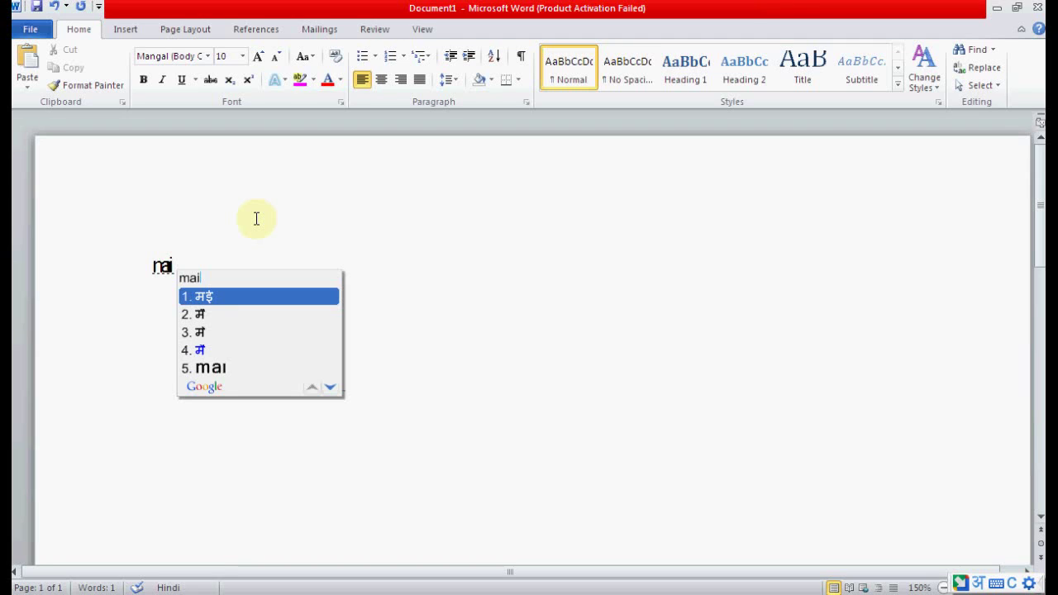
key("Down")
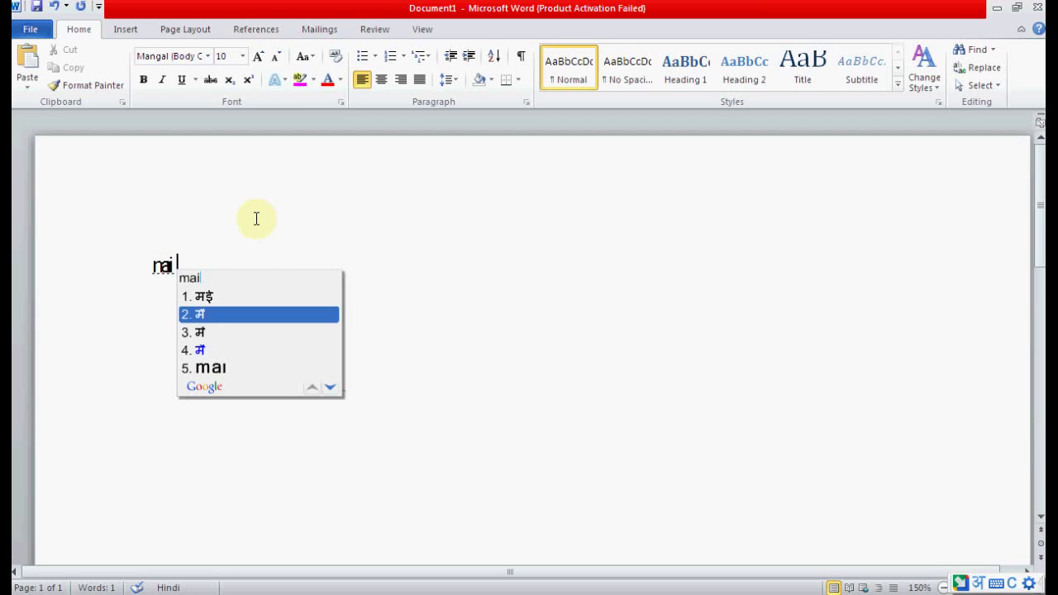
key("Down")
key("Down")
key("Down")
key("Down")
key("Down")
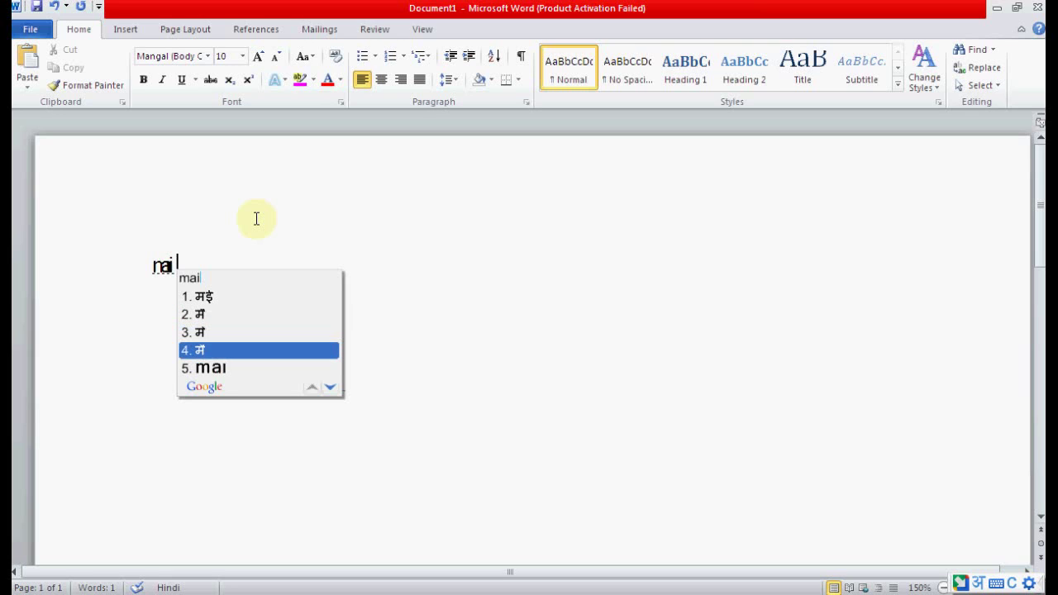
key("Down")
key("Down")
key("Down")
key("Down")
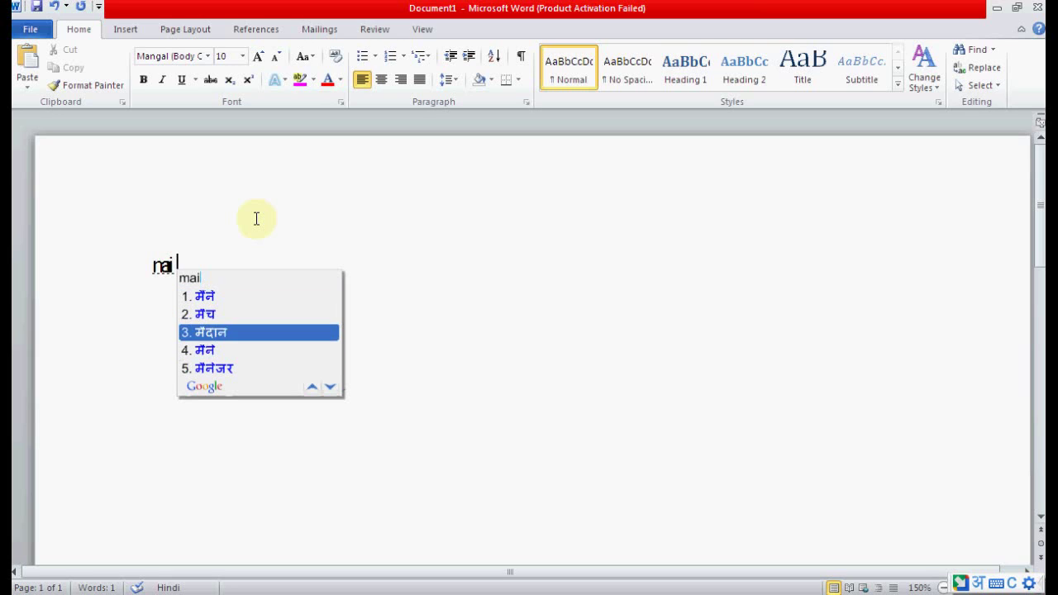
key("Down")
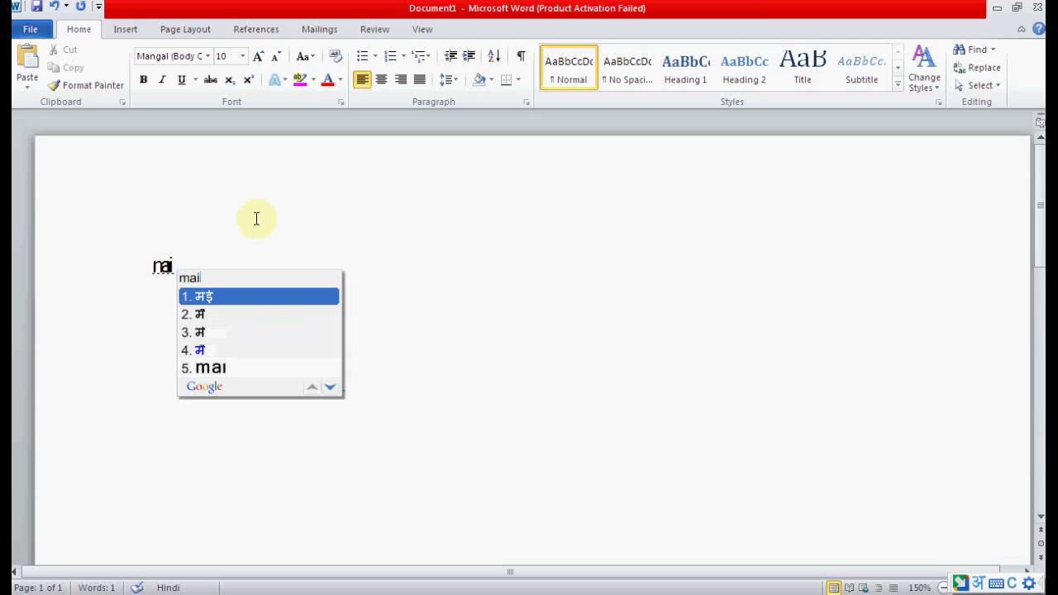
key("Down")
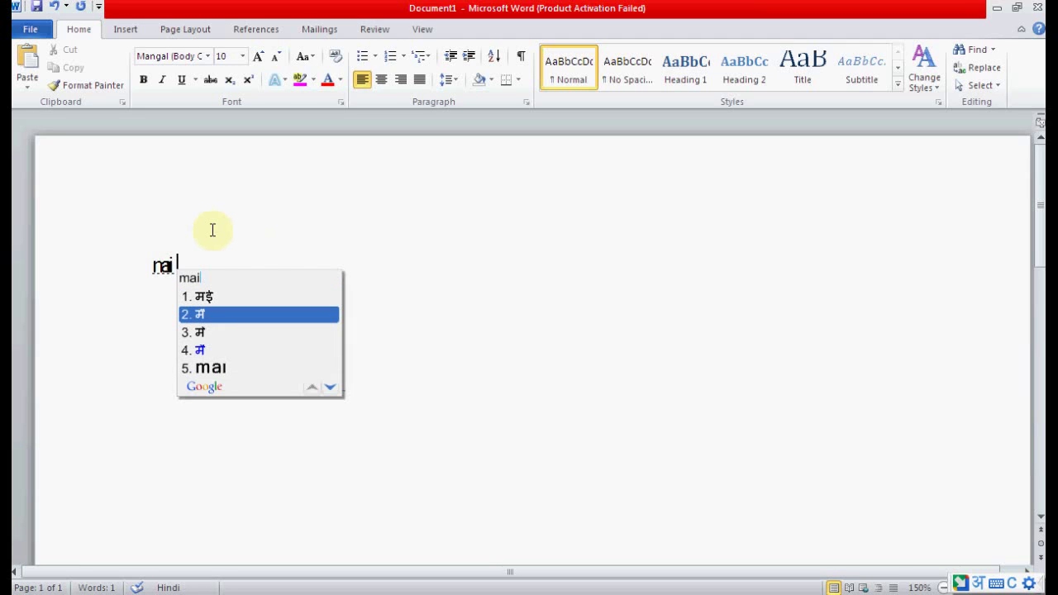
key("Return")
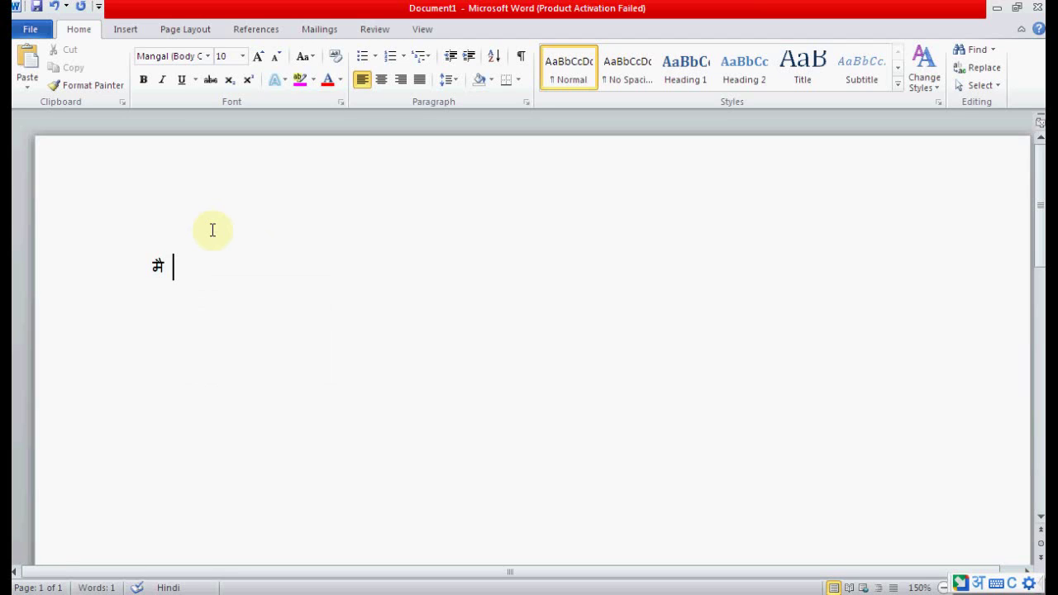
Step: Continue the sentence with भारत में रहता by transliterating "bharat", "me" and "rahta", accepting the default suggestions
type("bha")
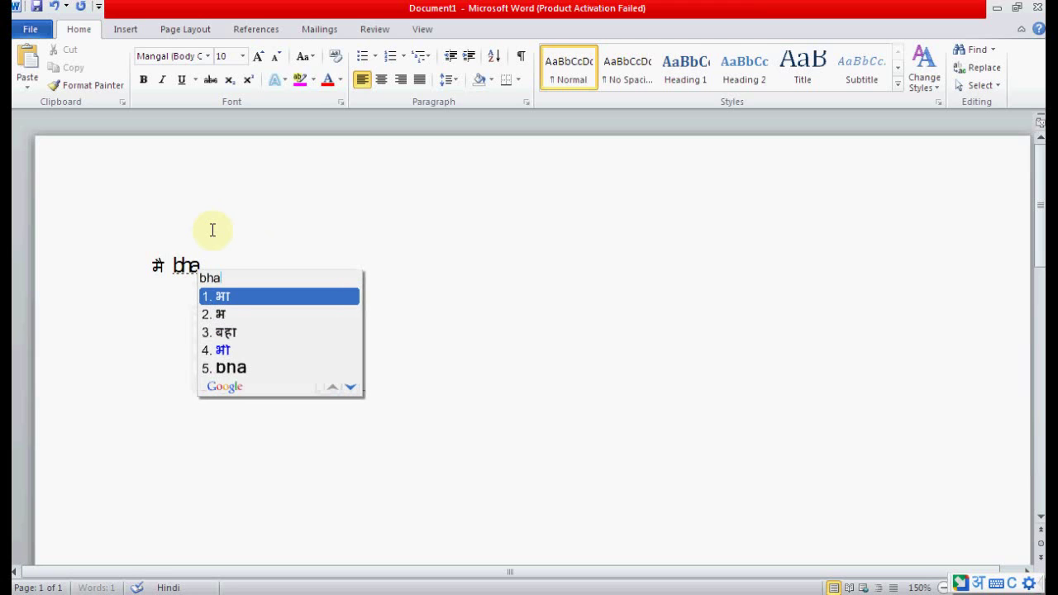
type("rat")
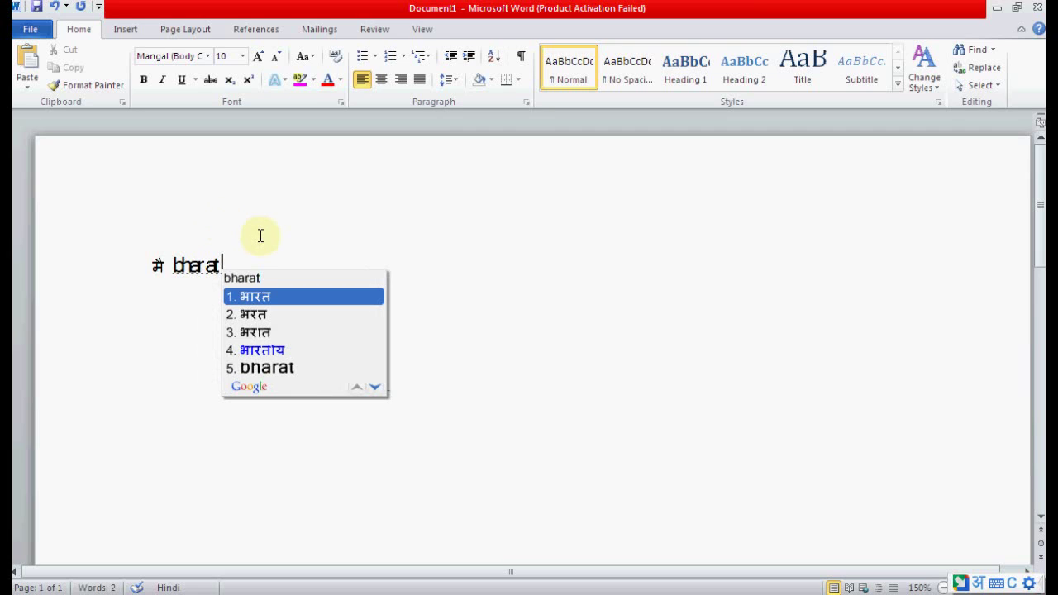
key("space")
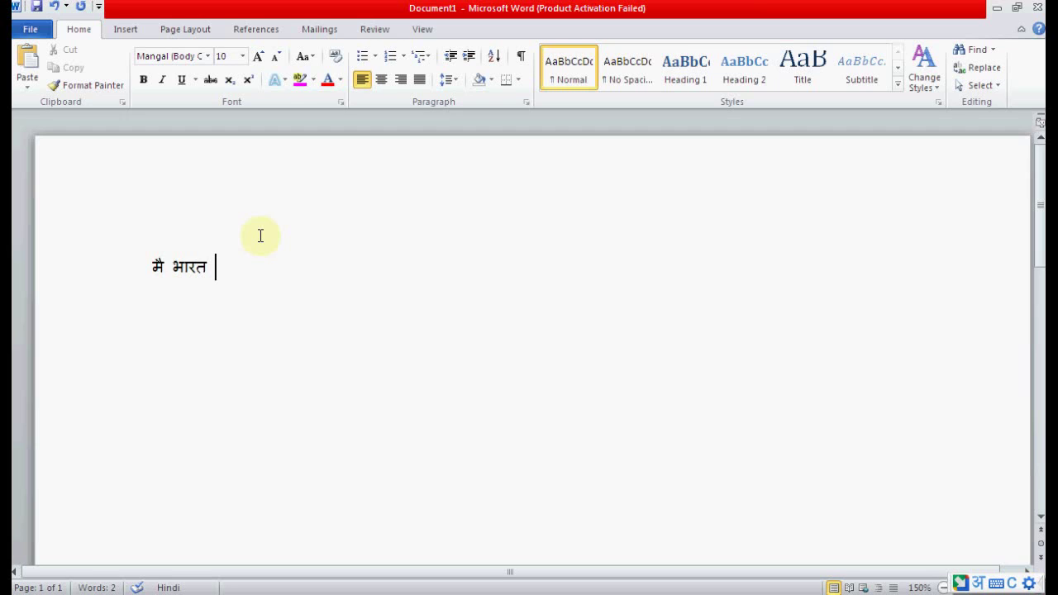
type("me")
type(" r")
type("ah")
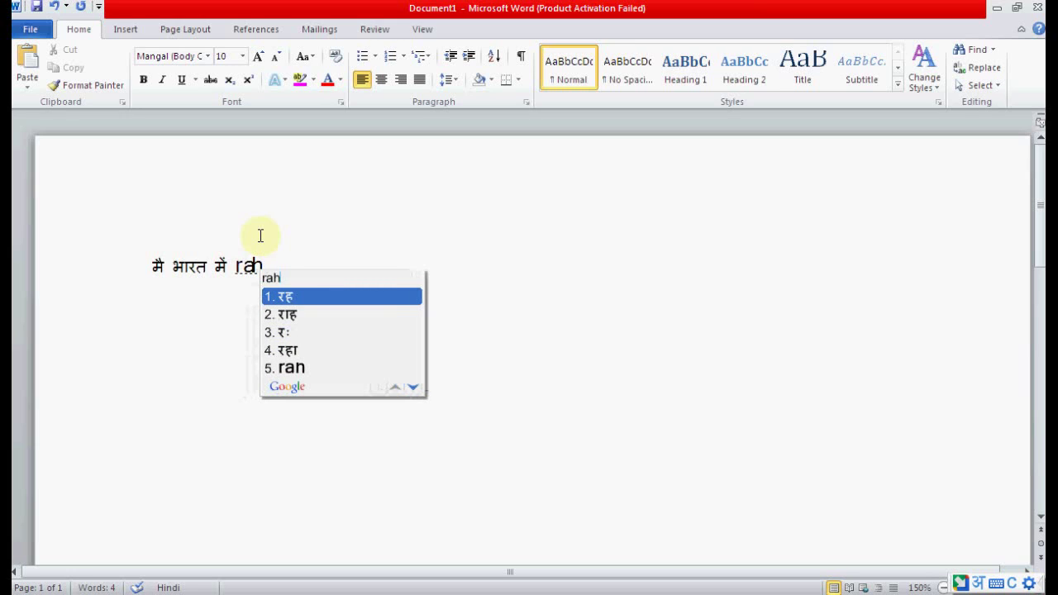
type("ta")
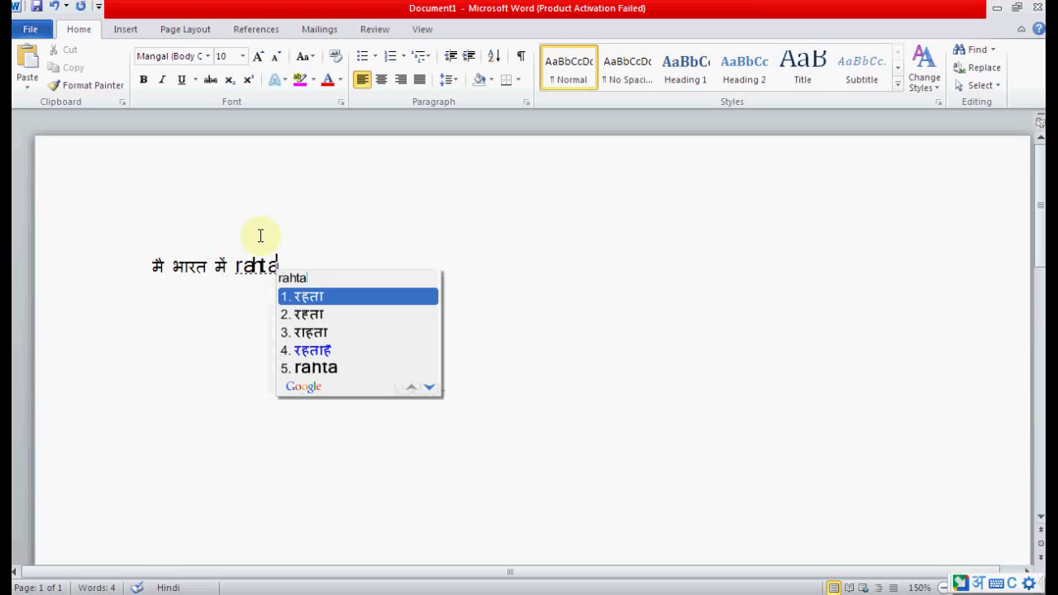
key("space")
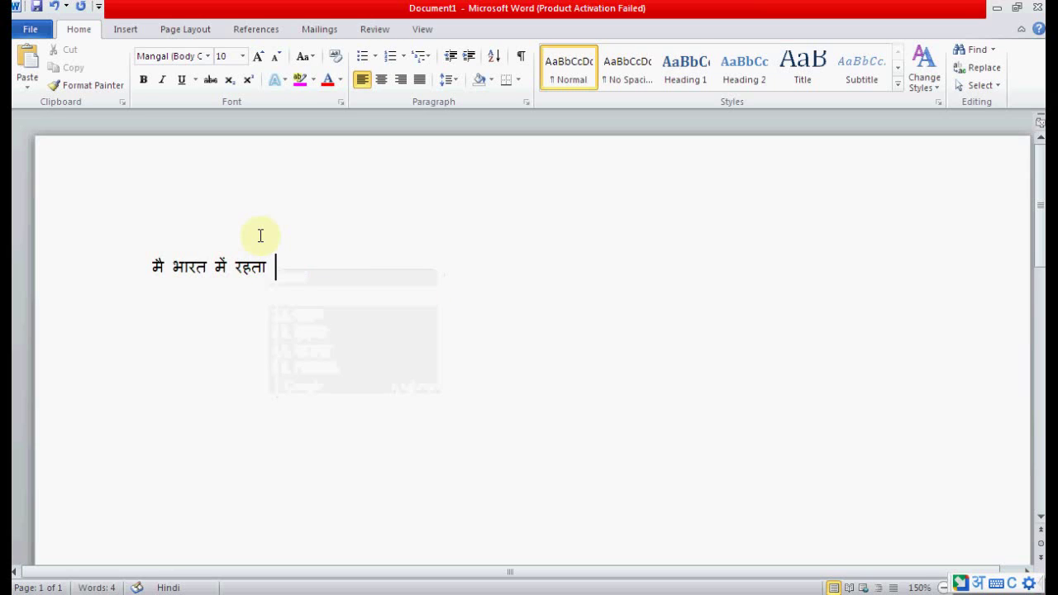
Step: Add the word हू to the sentence by transliterating "hu" and accepting the third suggestion
type("hu")
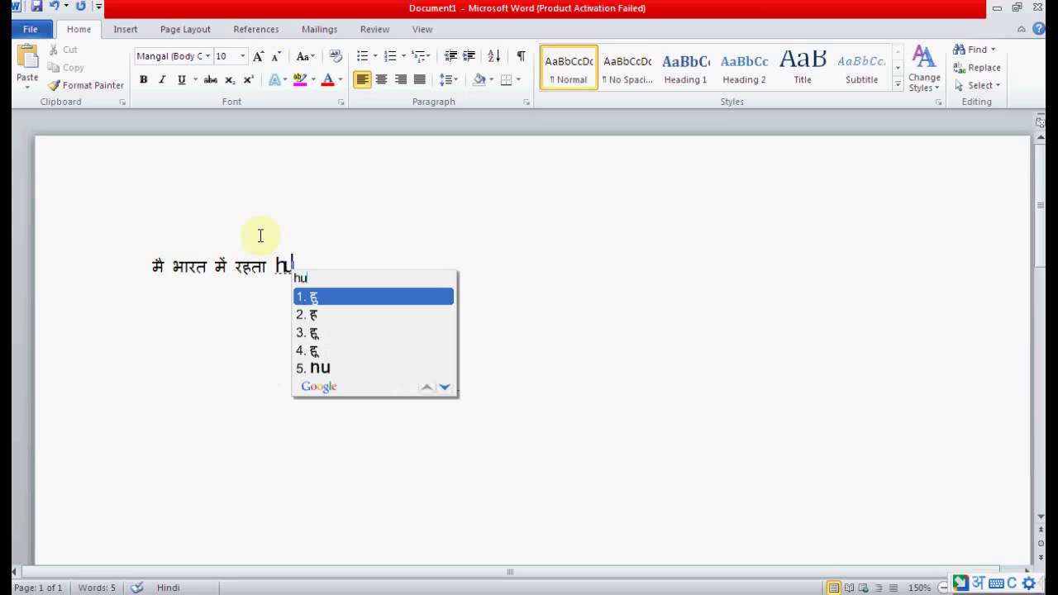
key("Down")
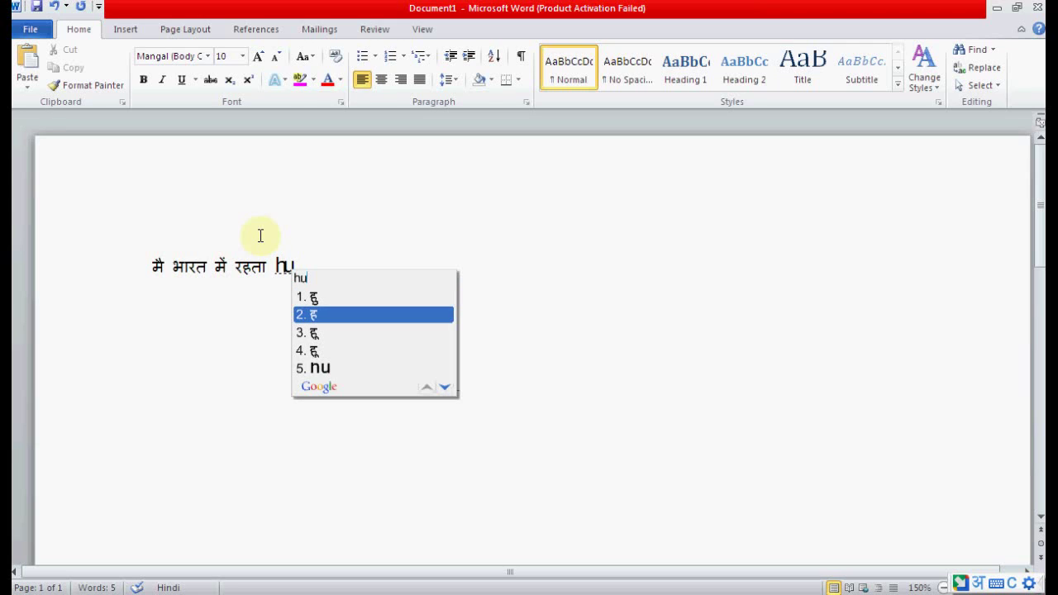
key("Down")
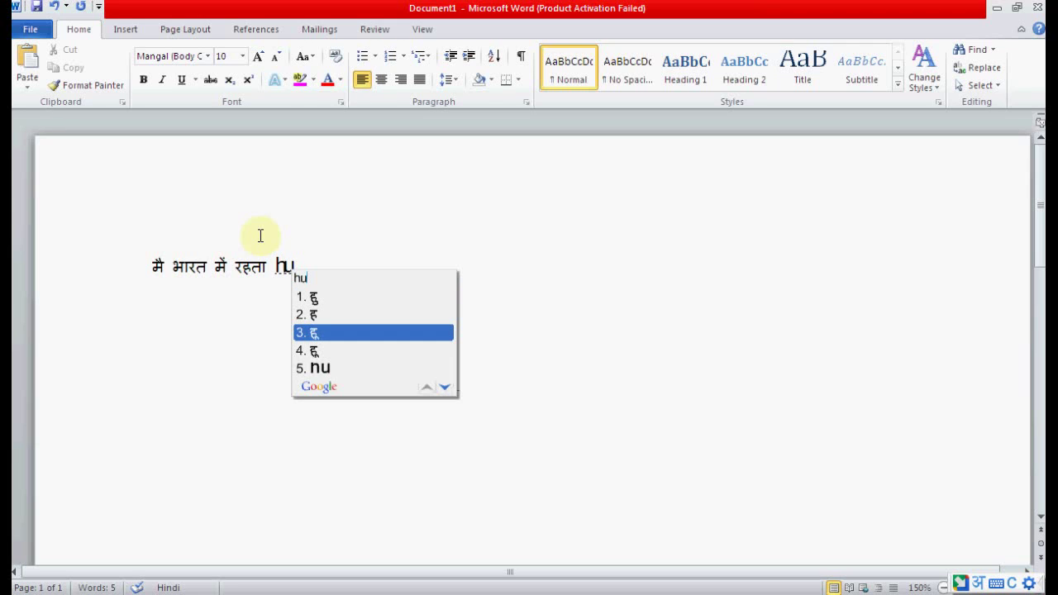
key("Return")
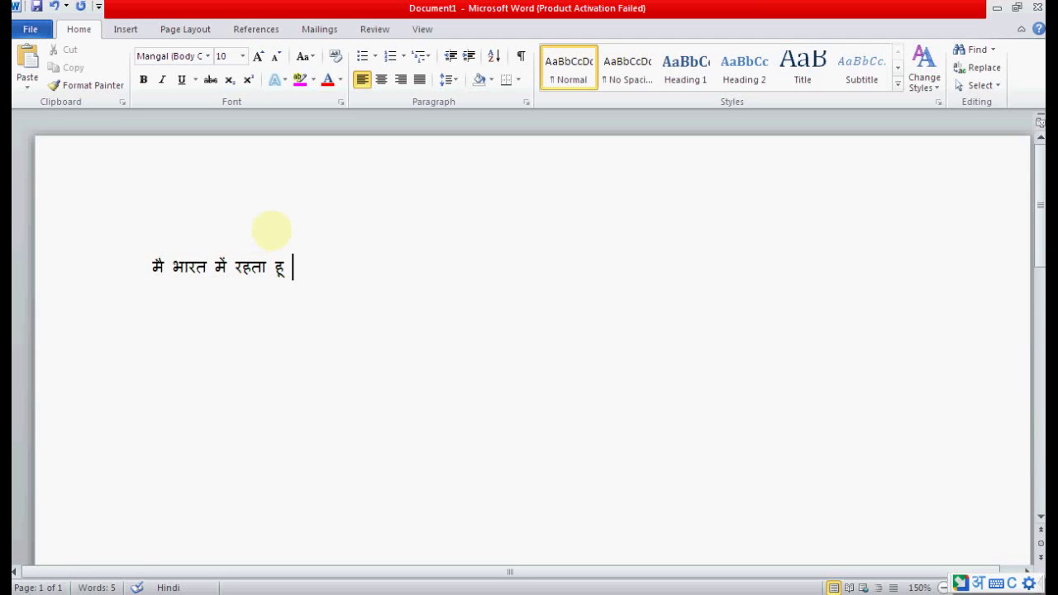
Step: Switch the input language to English and add "I live in India" after the Hindi sentence
left_click(307, 265)
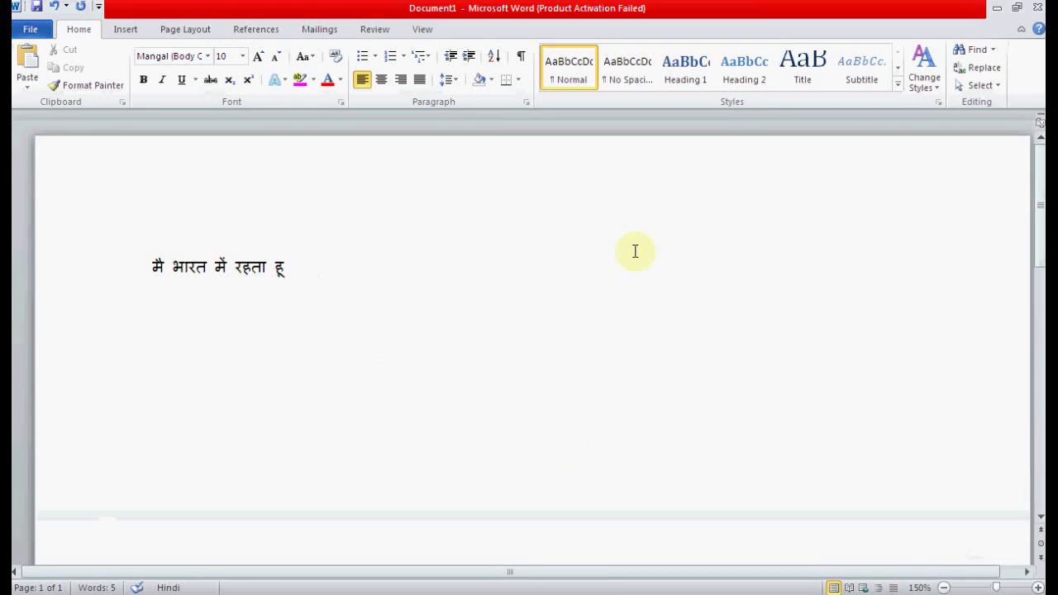
type("|")
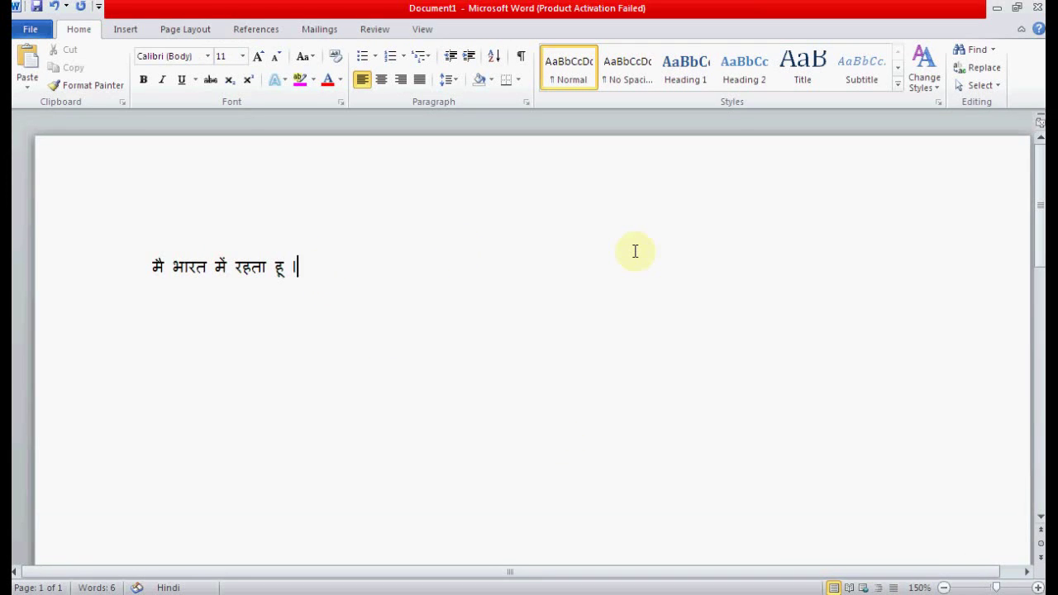
key("alt+shift")
type("li")
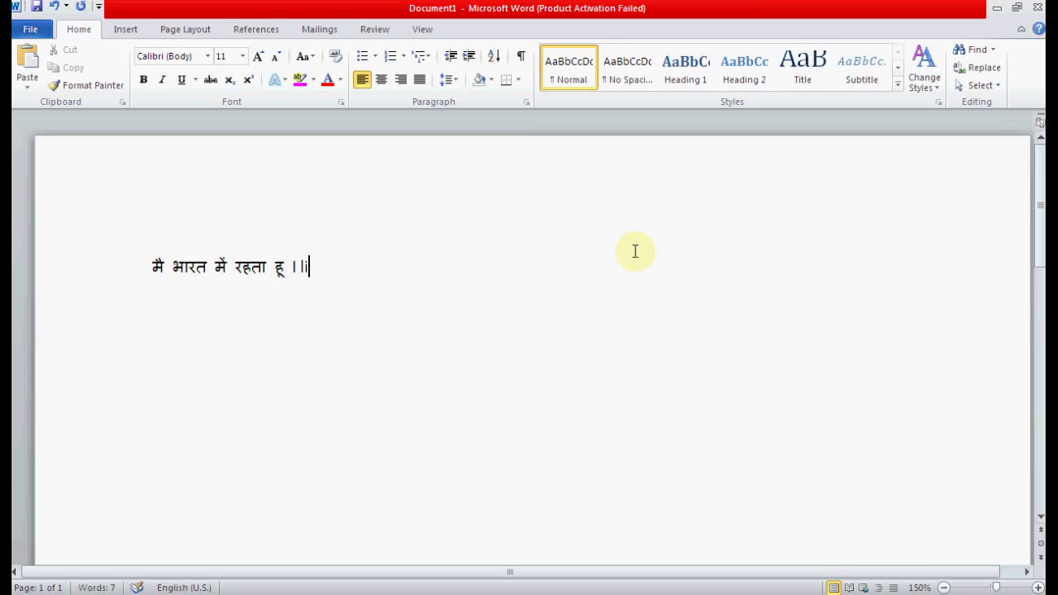
type("ve in India")
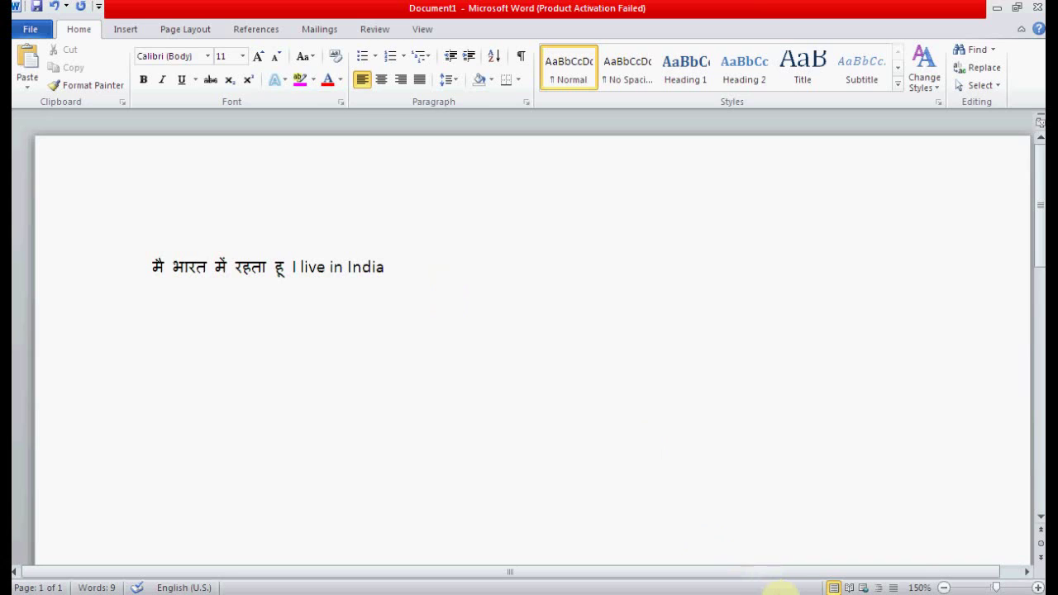
Step: Switch the input language back to Hindi and enter the random test letters "dfslkjsdfljsdfl jsdflk jsdfkj h" after the English sentence
key("alt")
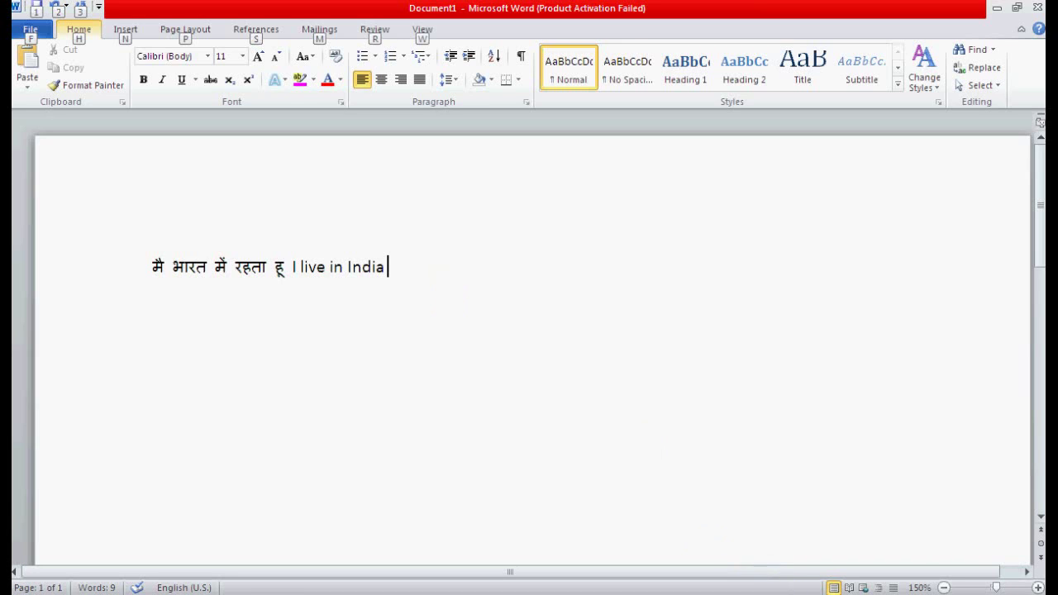
key("Escape")
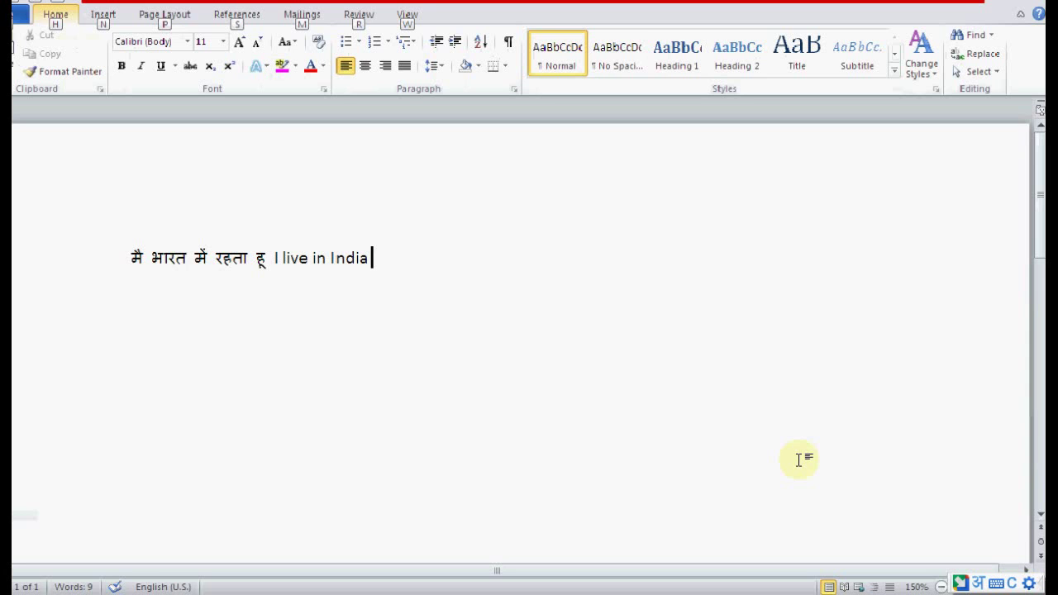
type("d")
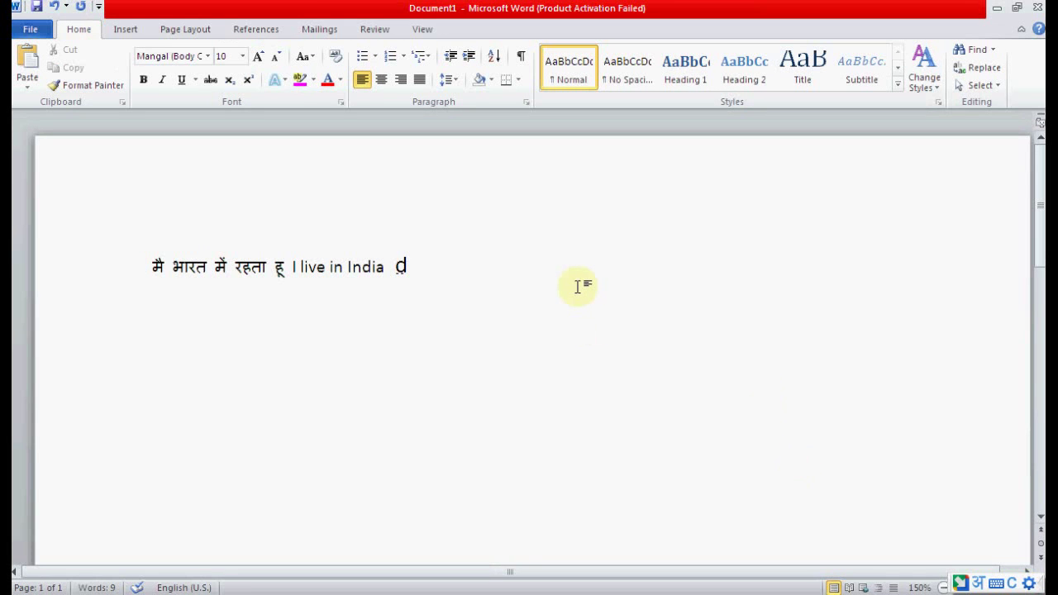
type("fslkj")
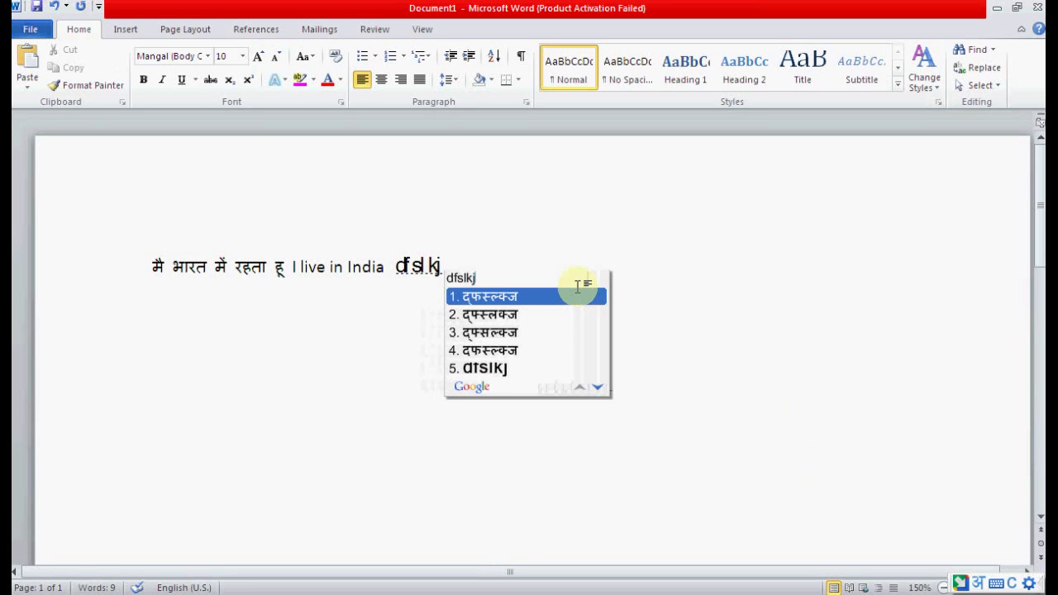
type("sdfljsd")
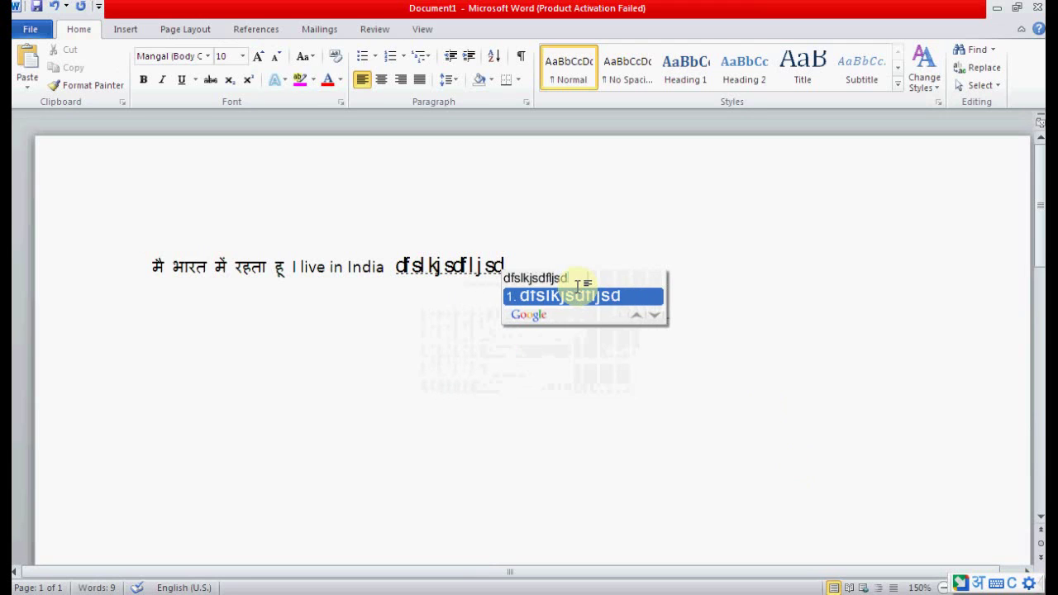
type("fl jsdf")
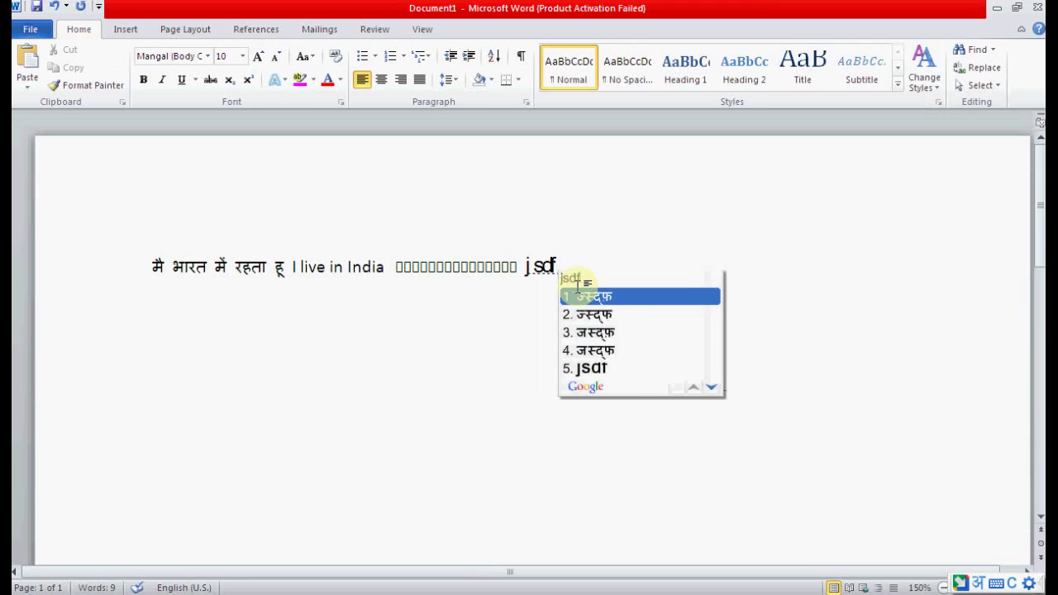
type("kk jsdf")
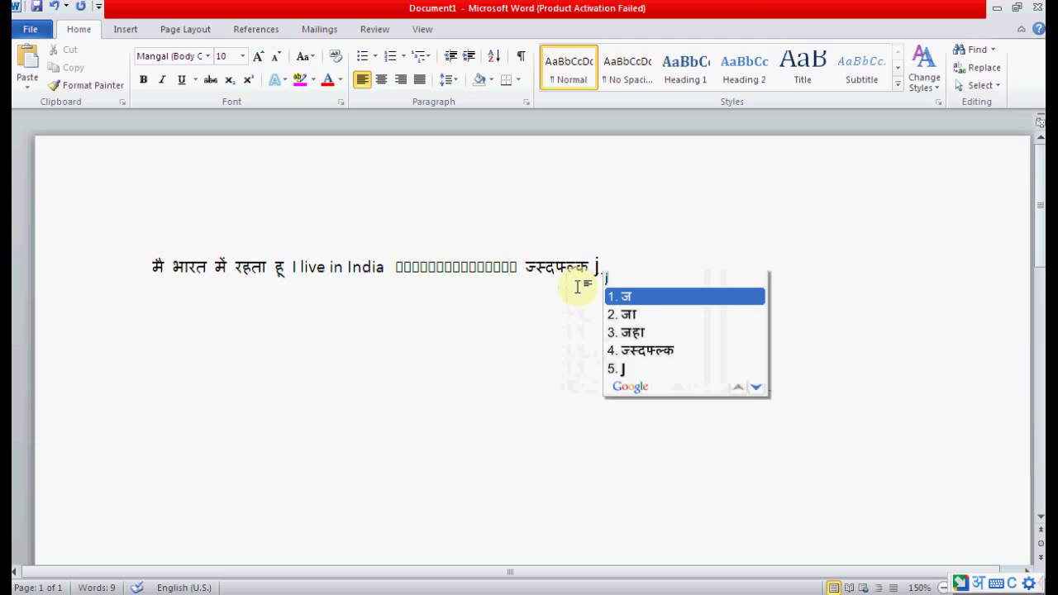
type("kj h")
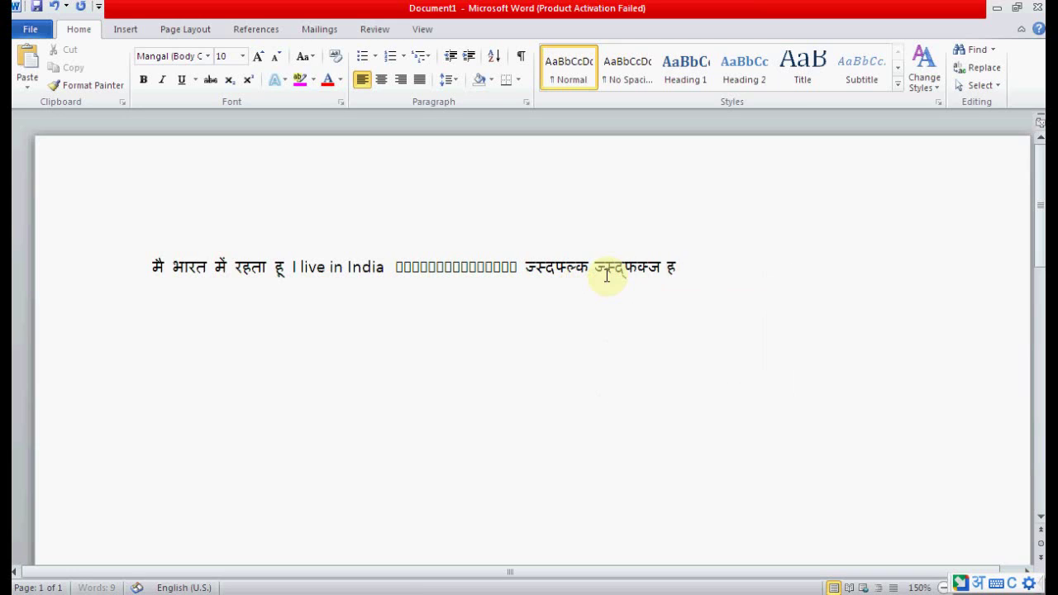